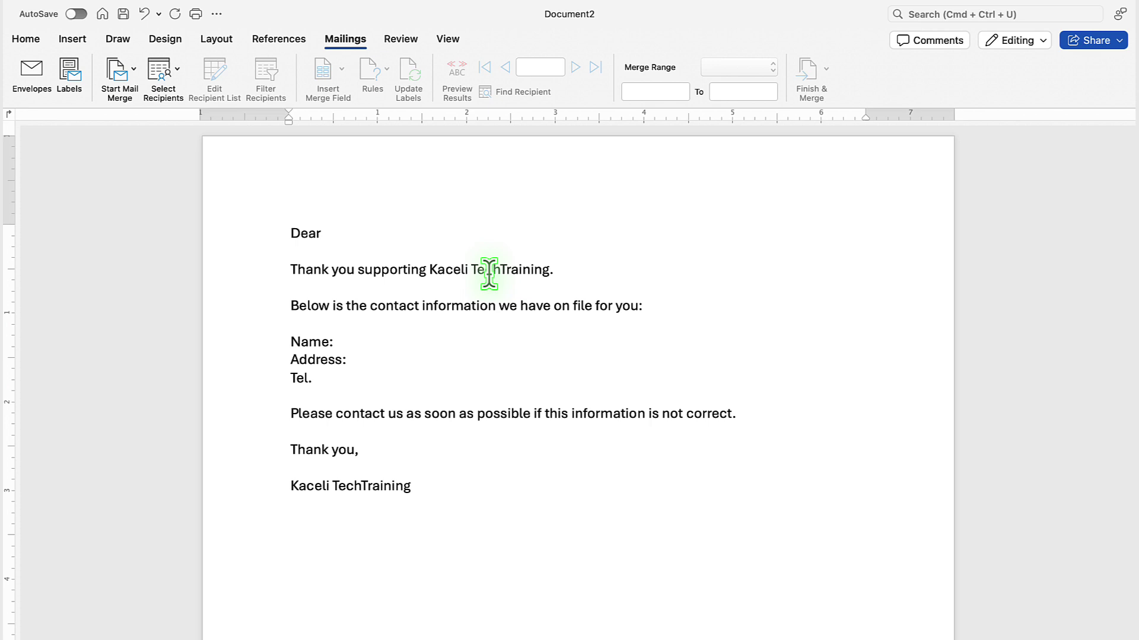
Look over the letter draft from Dear through Tel., then bring up the Customer List for Mail Merge workbook
drag(289, 234, 382, 386)
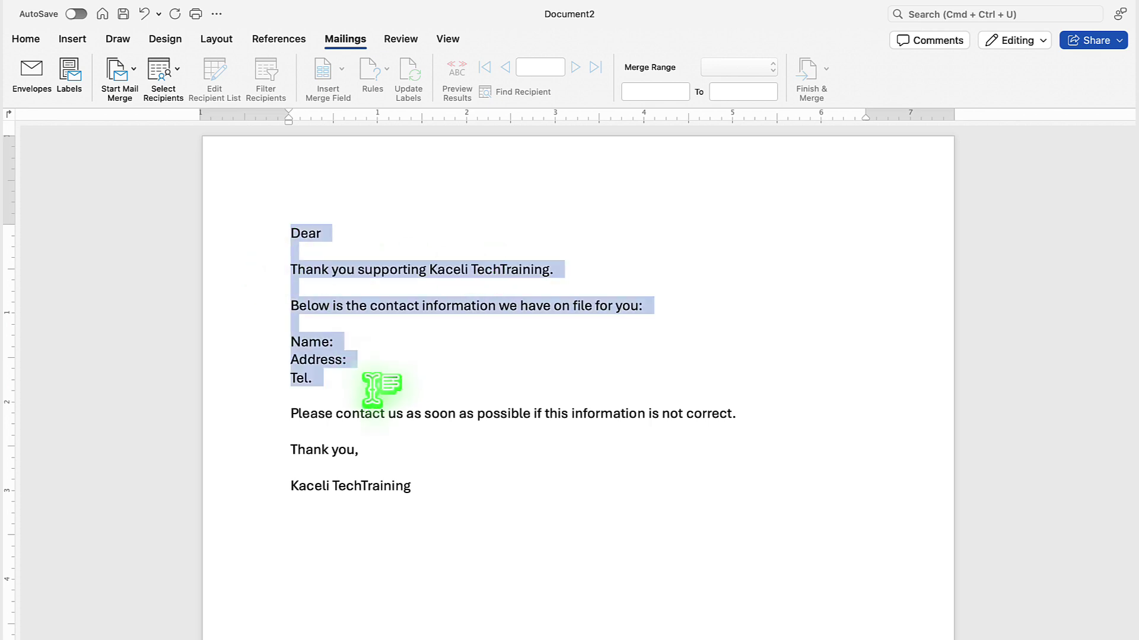
click(387, 398)
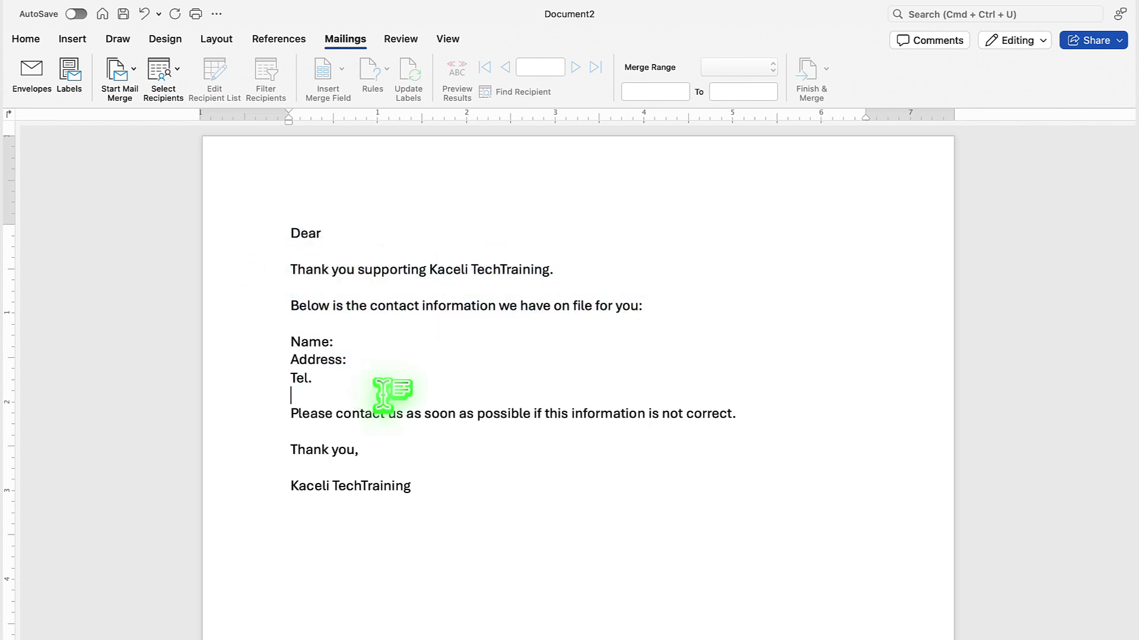
click(434, 483)
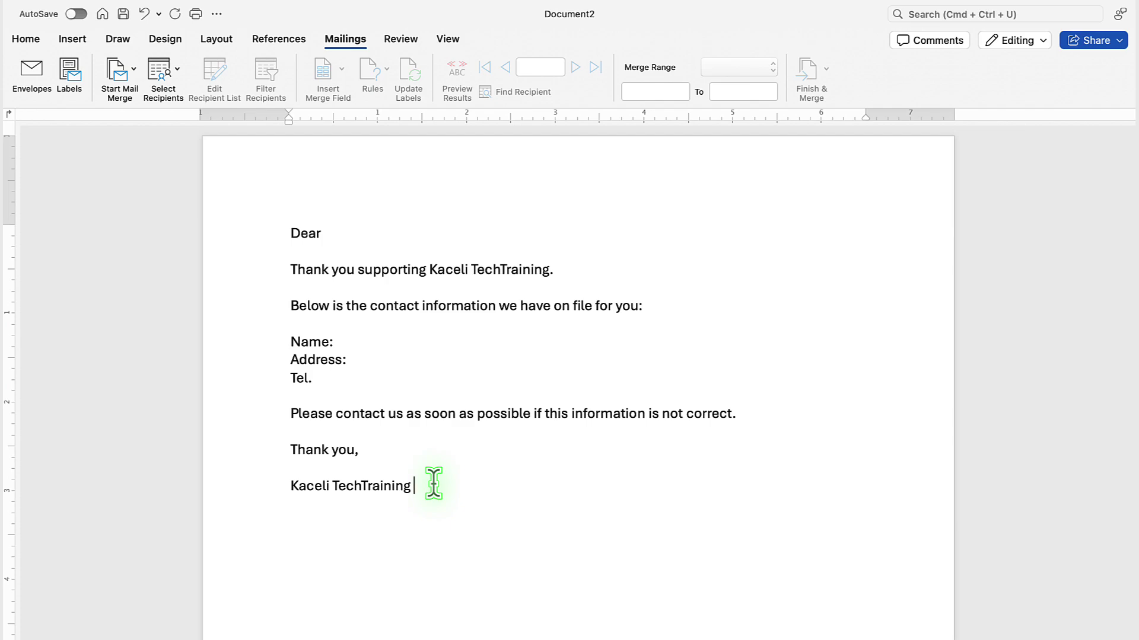
key(ctrl+Right)
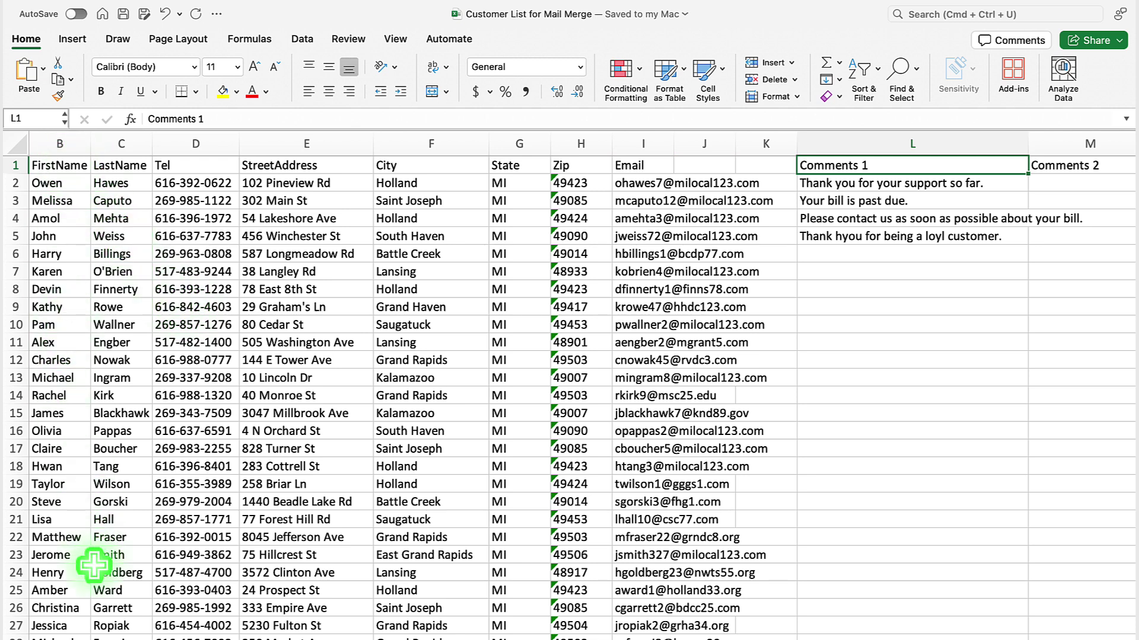
Review the FirstName, StreetAddress, City, Email and Comments 1 headings, then return to the letter after Dear
click(58, 167)
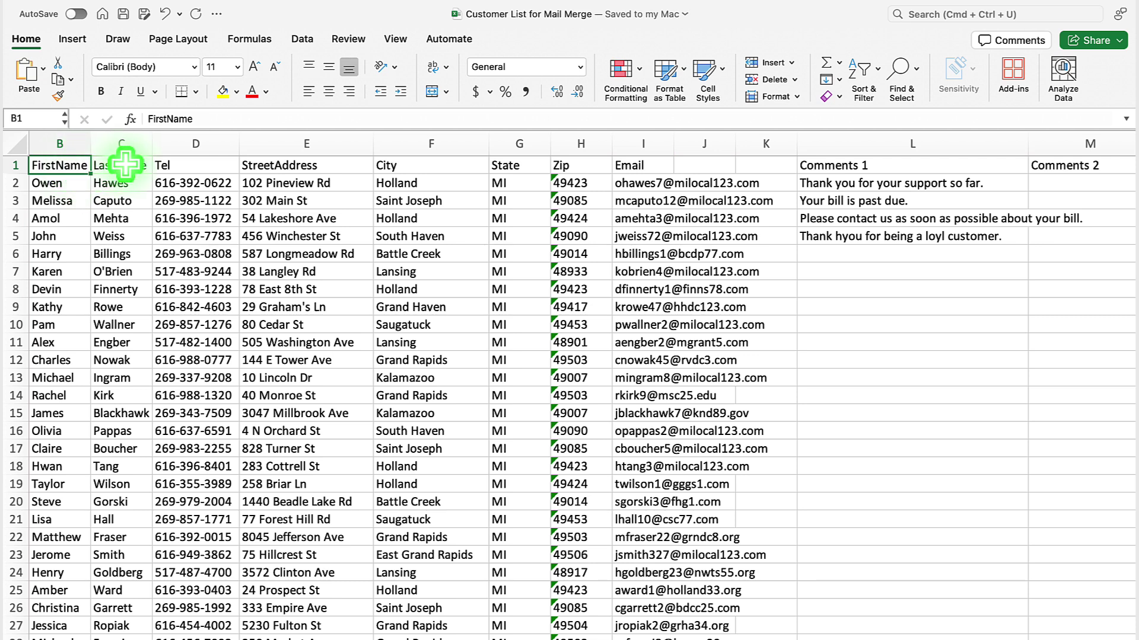
click(318, 170)
click(386, 168)
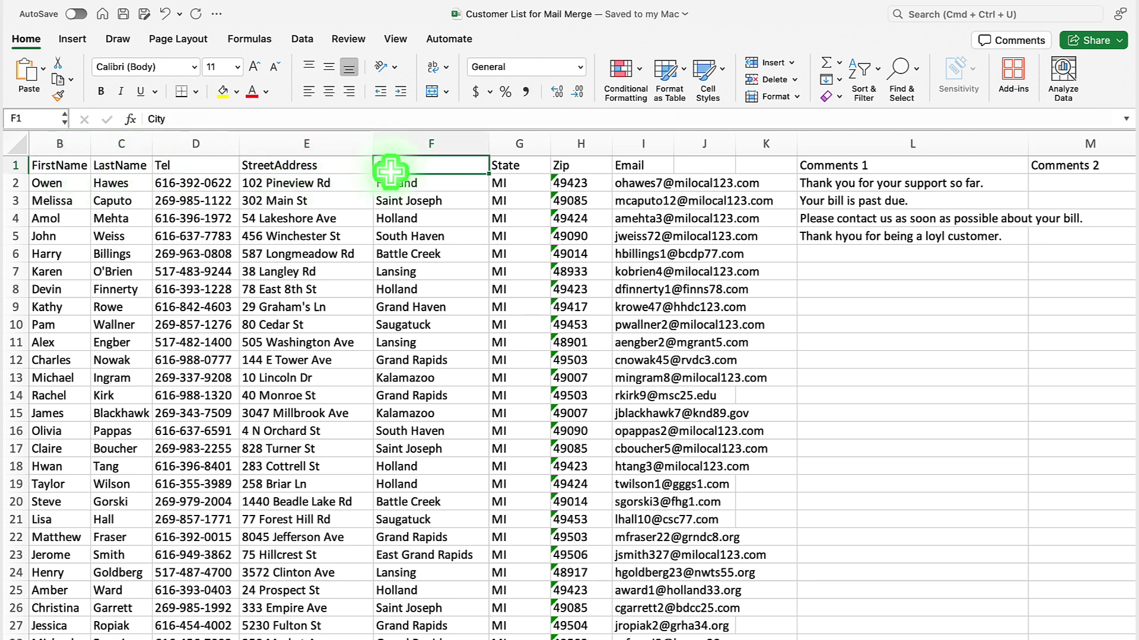
click(654, 173)
click(862, 163)
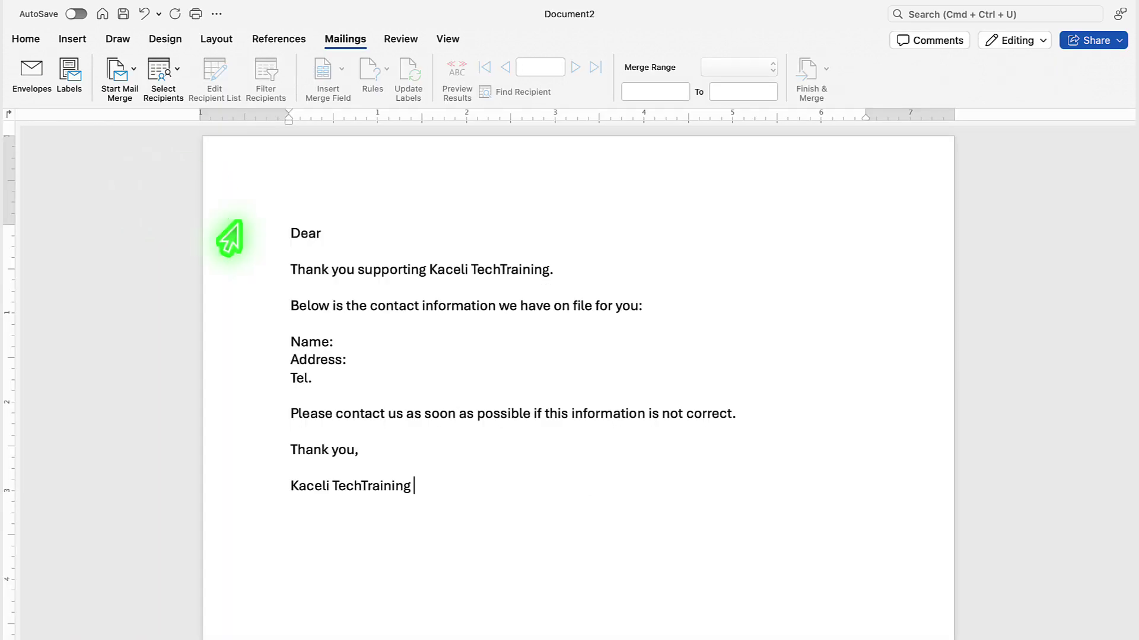
click(361, 230)
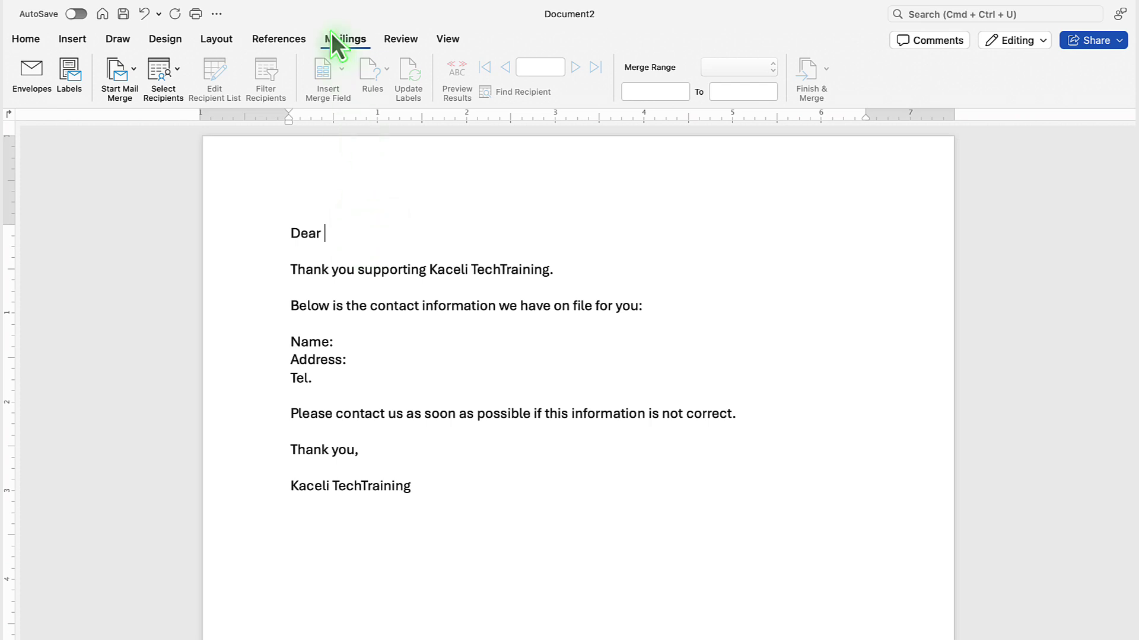
Use Customer List for Mail Merge.xlsx as the existing recipient list, allowing the workbook to open
click(343, 48)
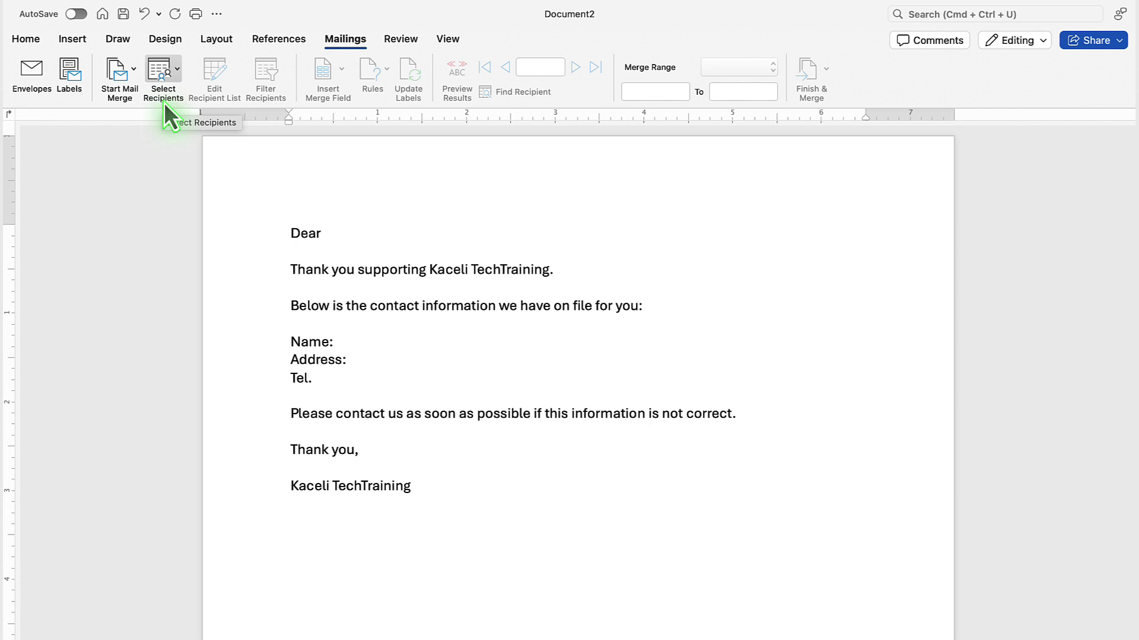
click(169, 95)
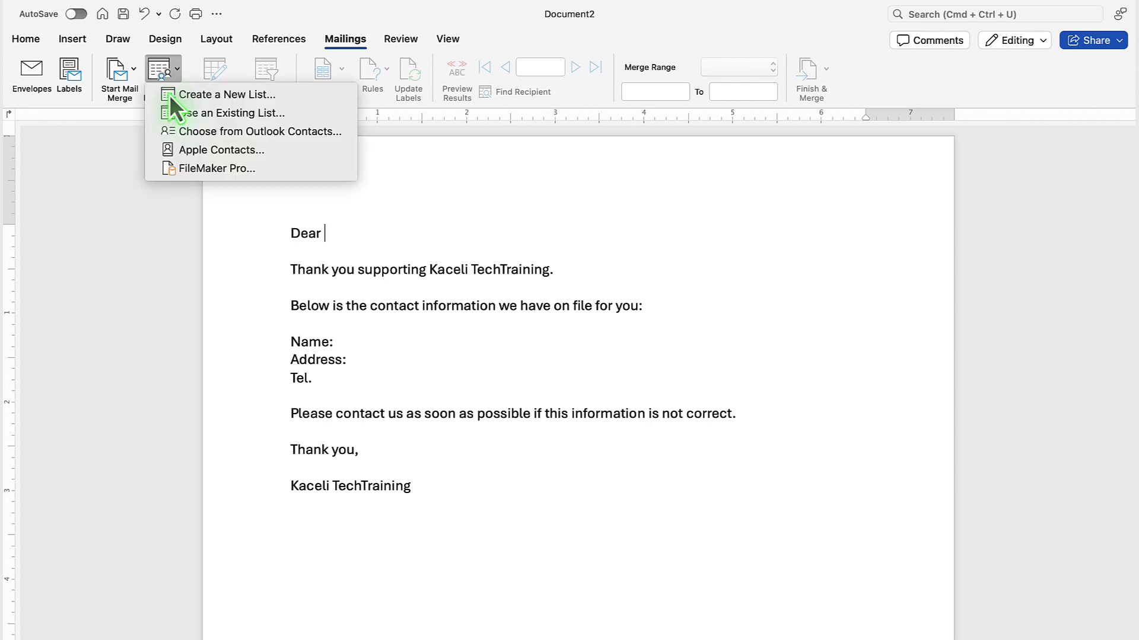
click(262, 115)
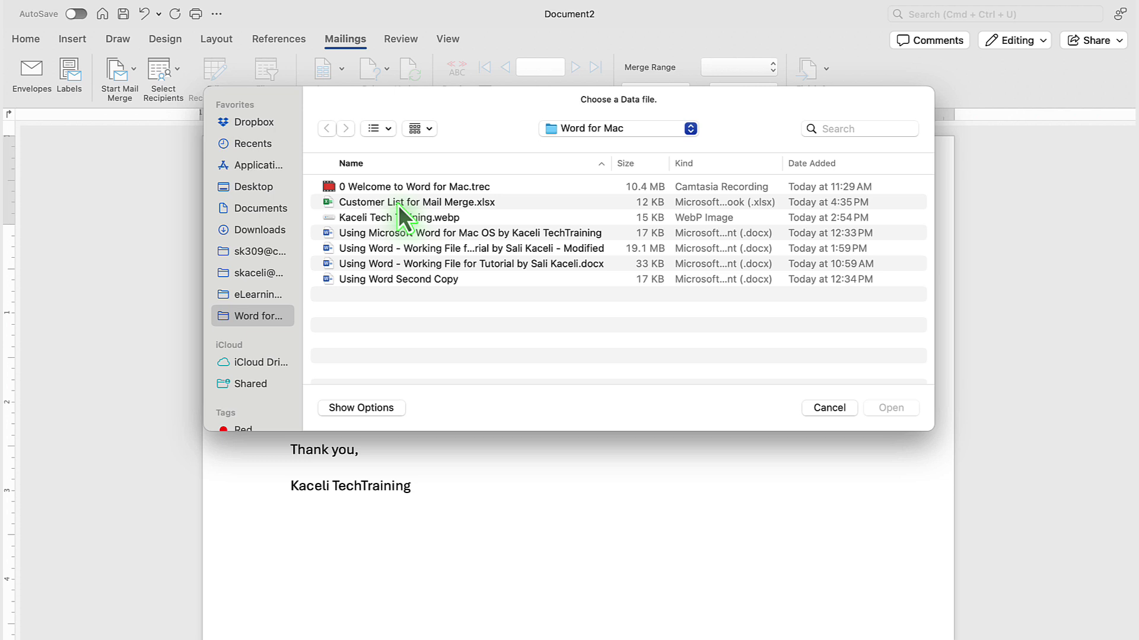
click(397, 205)
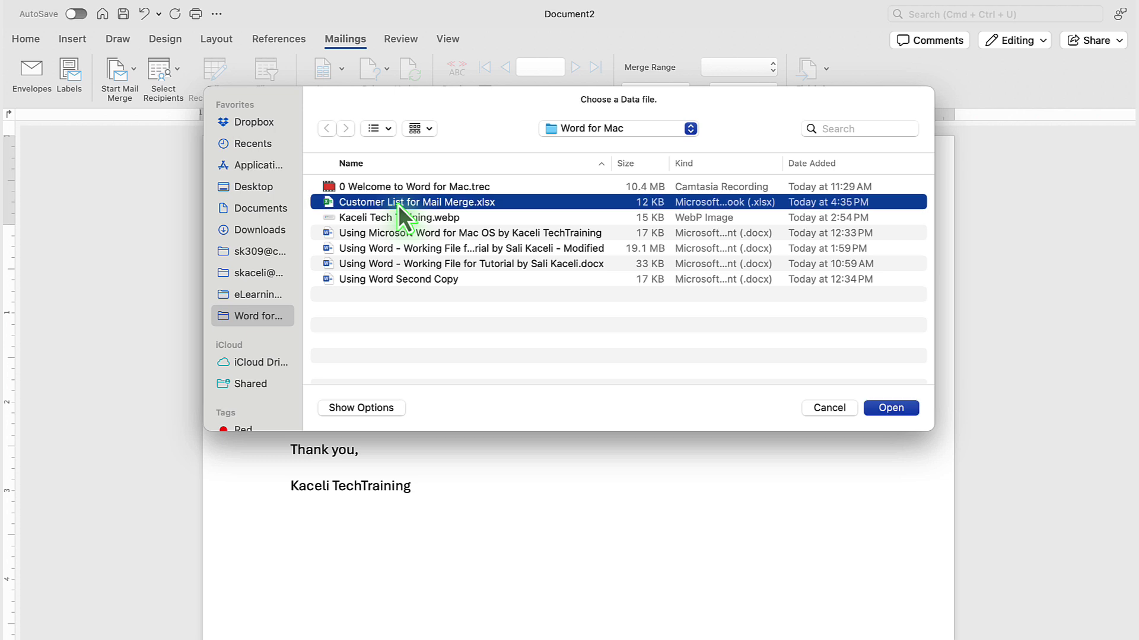
double_click(397, 205)
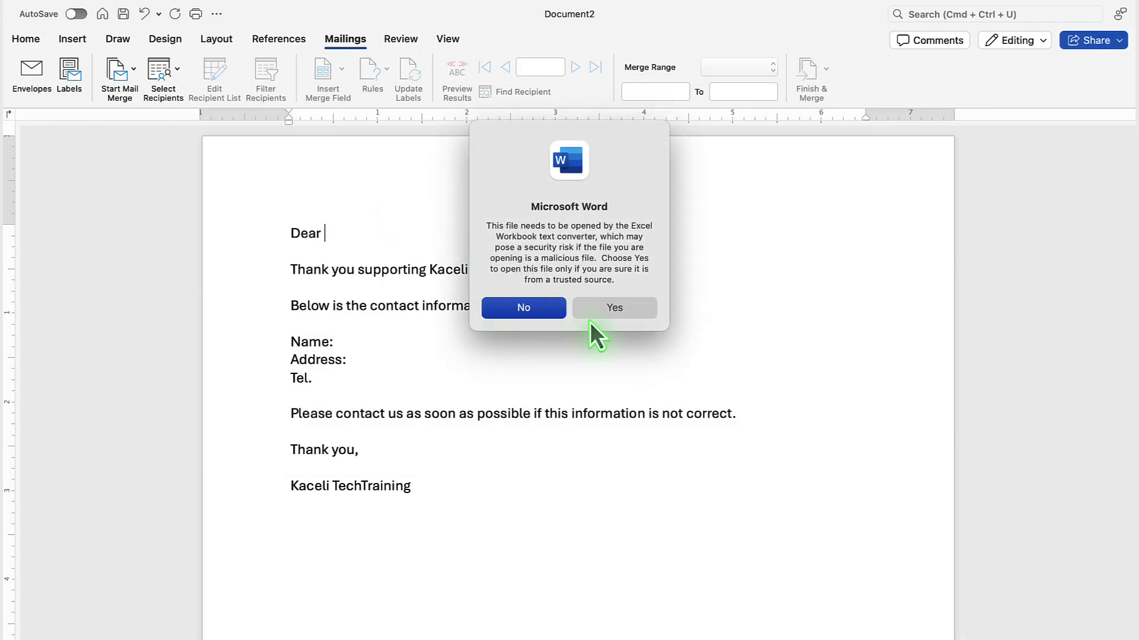
click(624, 312)
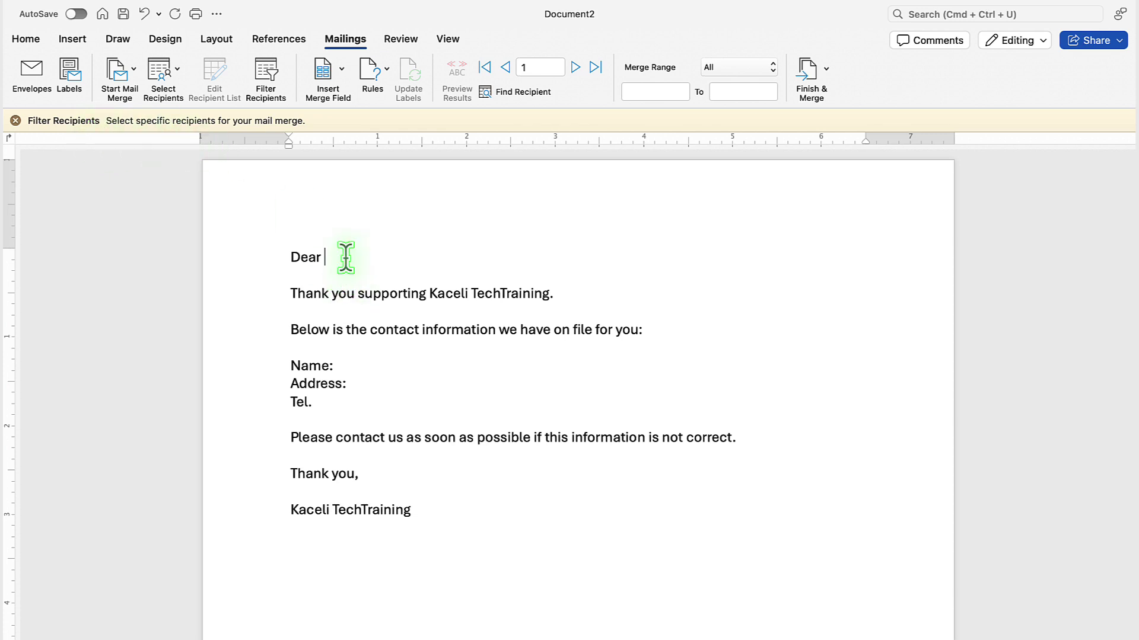
Make the document a Letters merge and insert the FirstName field after Dear
click(124, 76)
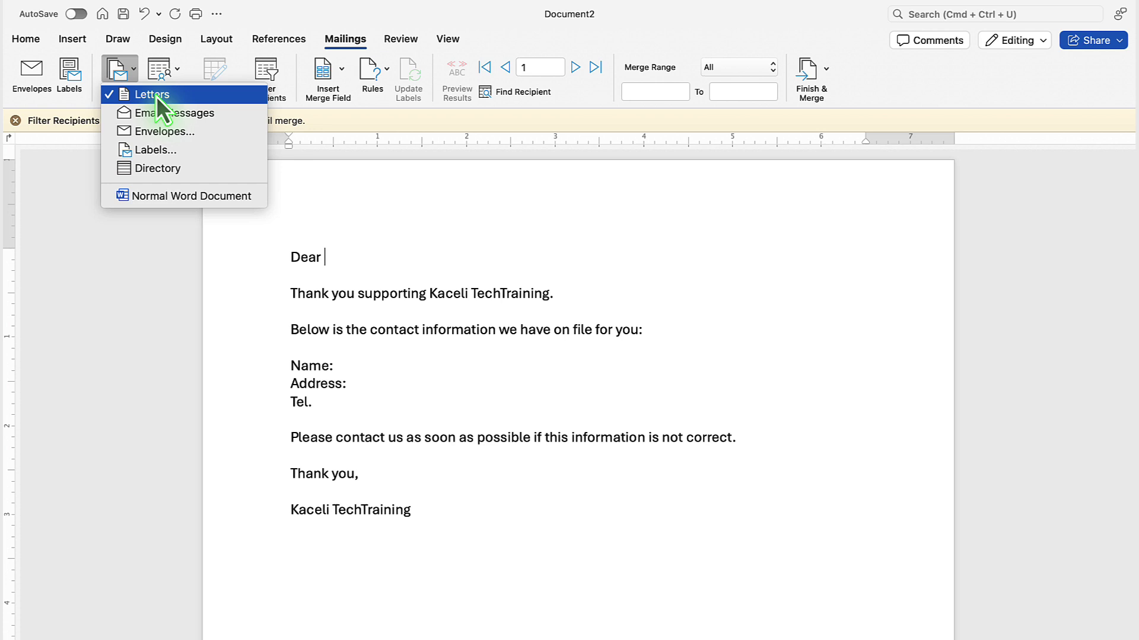
click(156, 97)
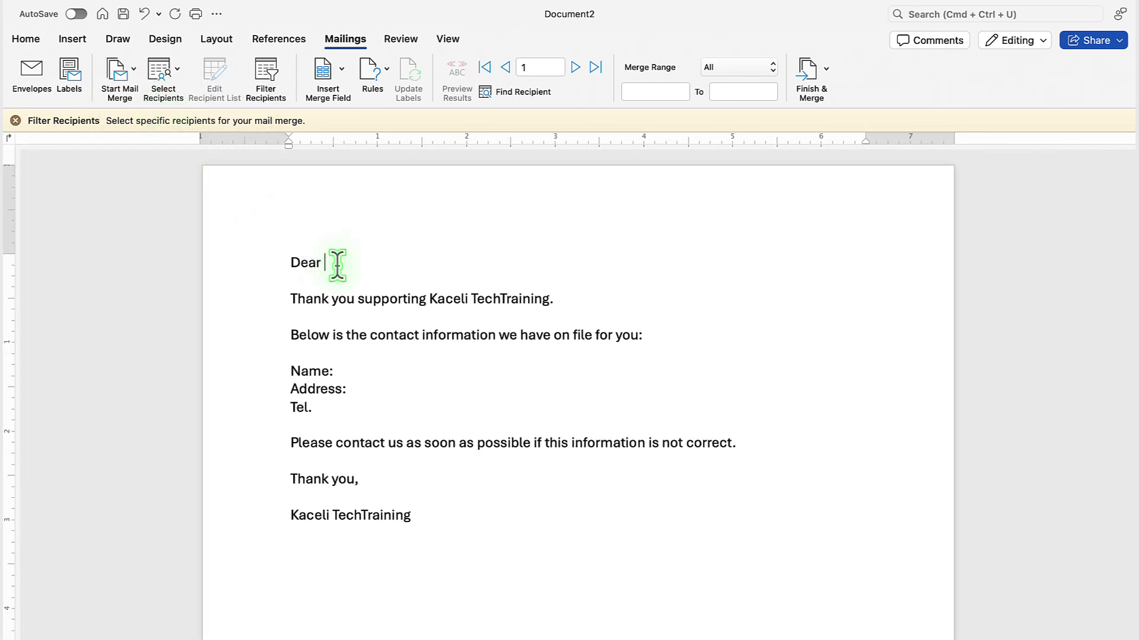
click(343, 73)
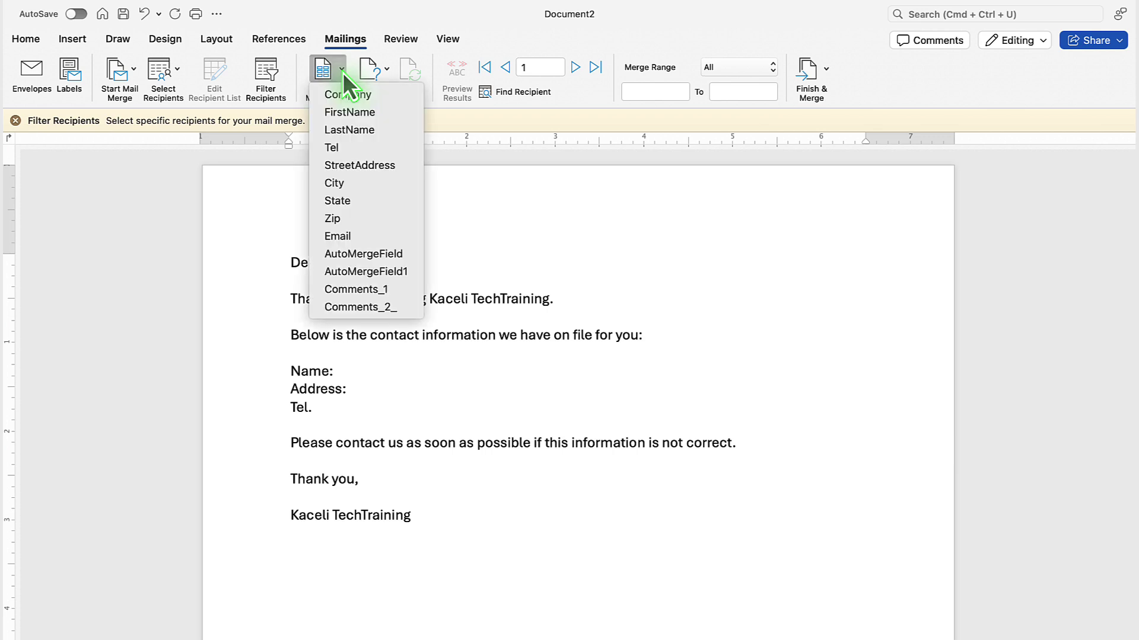
click(372, 115)
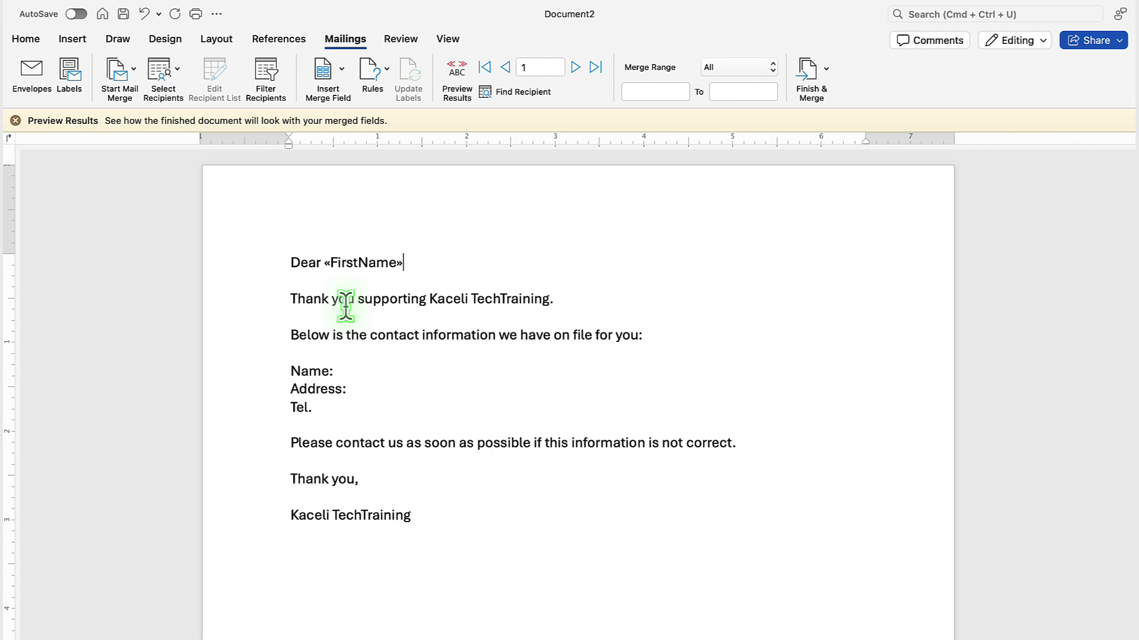
Fill the Name line with the FirstName and LastName merge fields
click(576, 301)
click(390, 368)
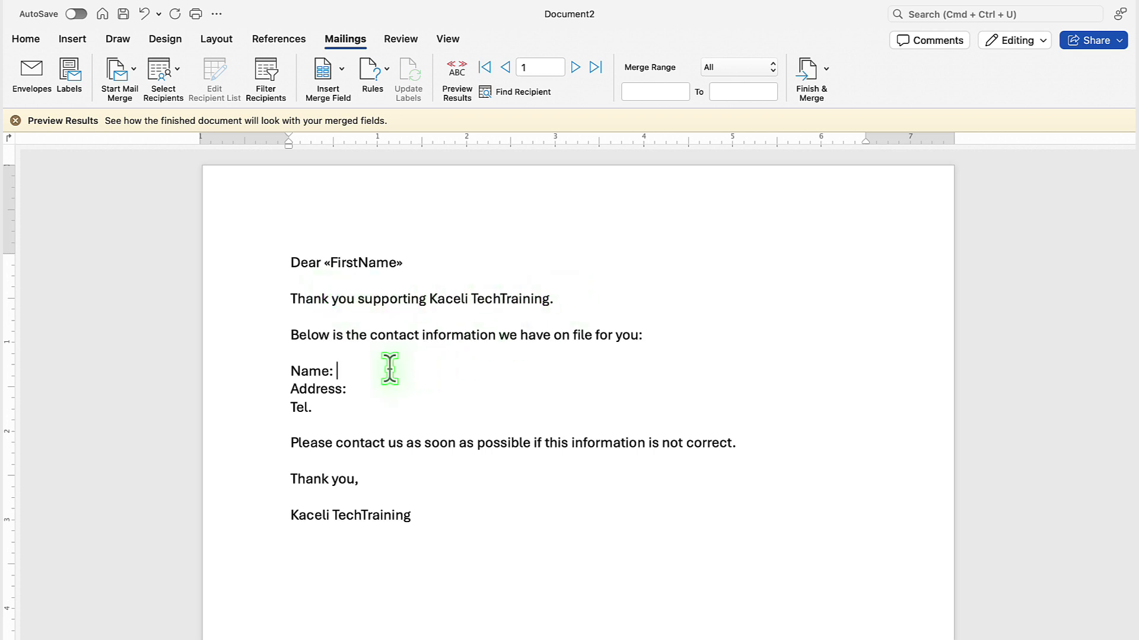
click(342, 76)
click(346, 112)
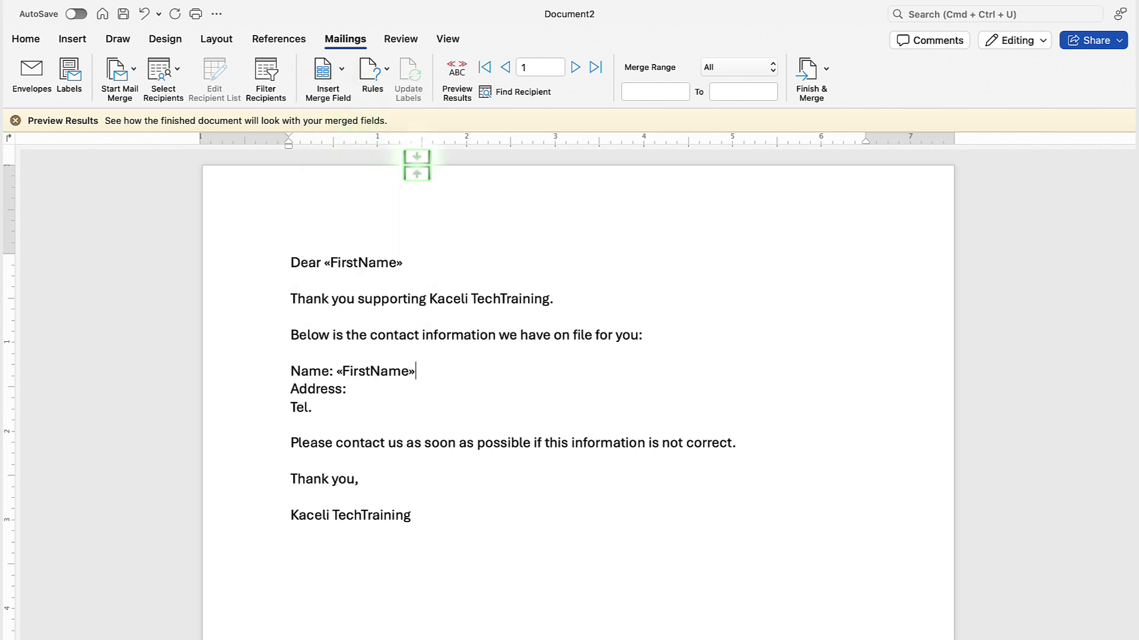
click(349, 77)
click(363, 130)
Build the Address line as «StreetAddress», «City», «State» «Zip»
click(380, 389)
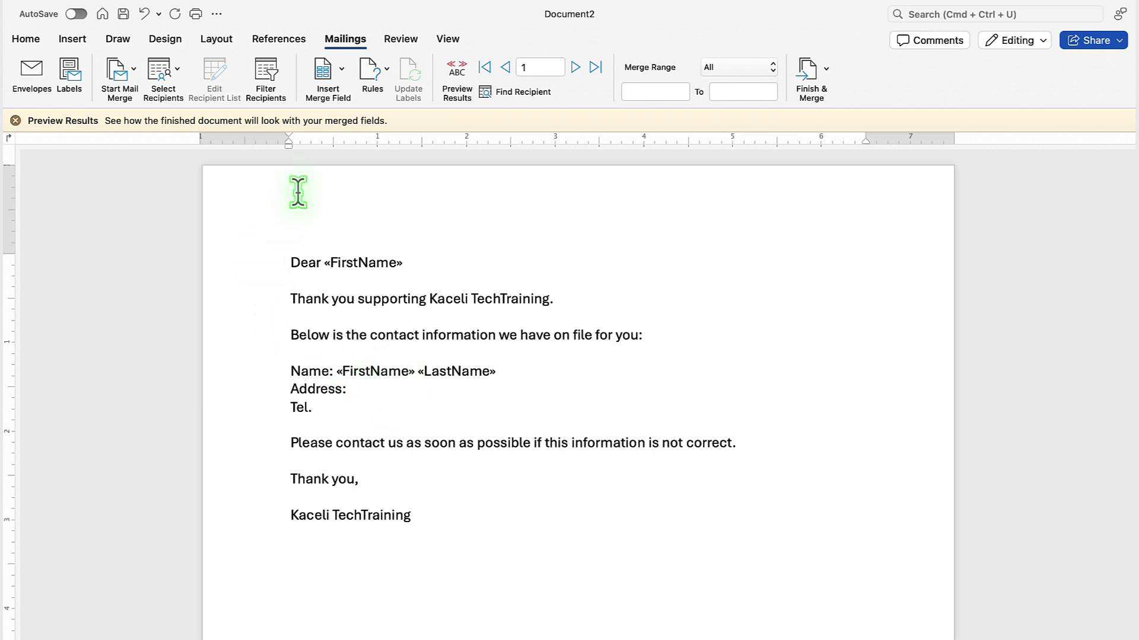
click(342, 73)
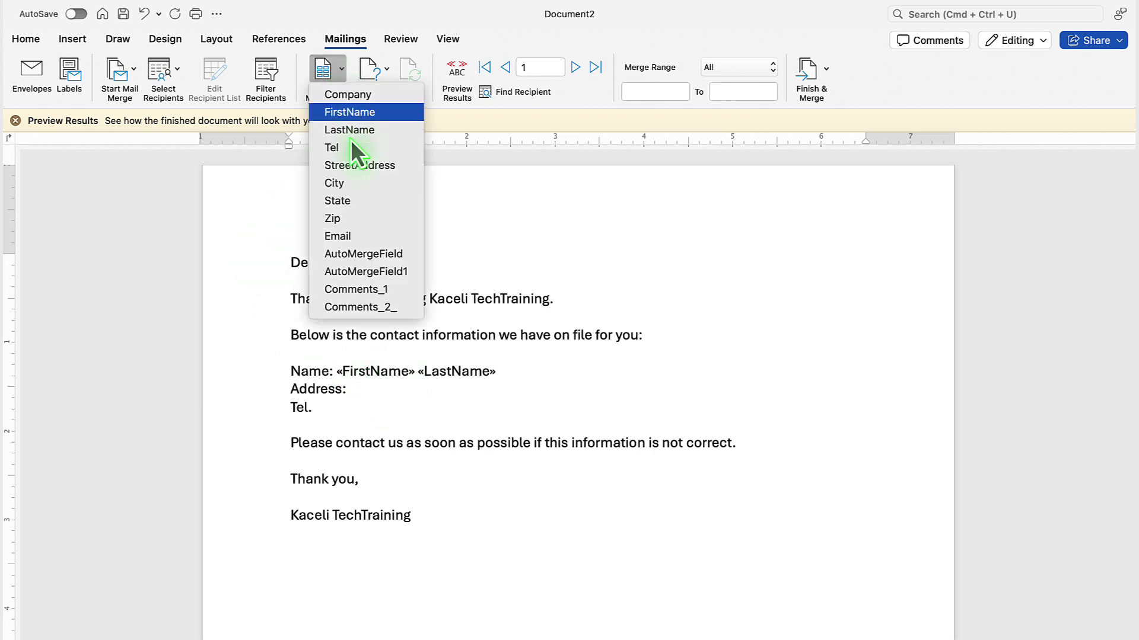
click(352, 164)
text(,)
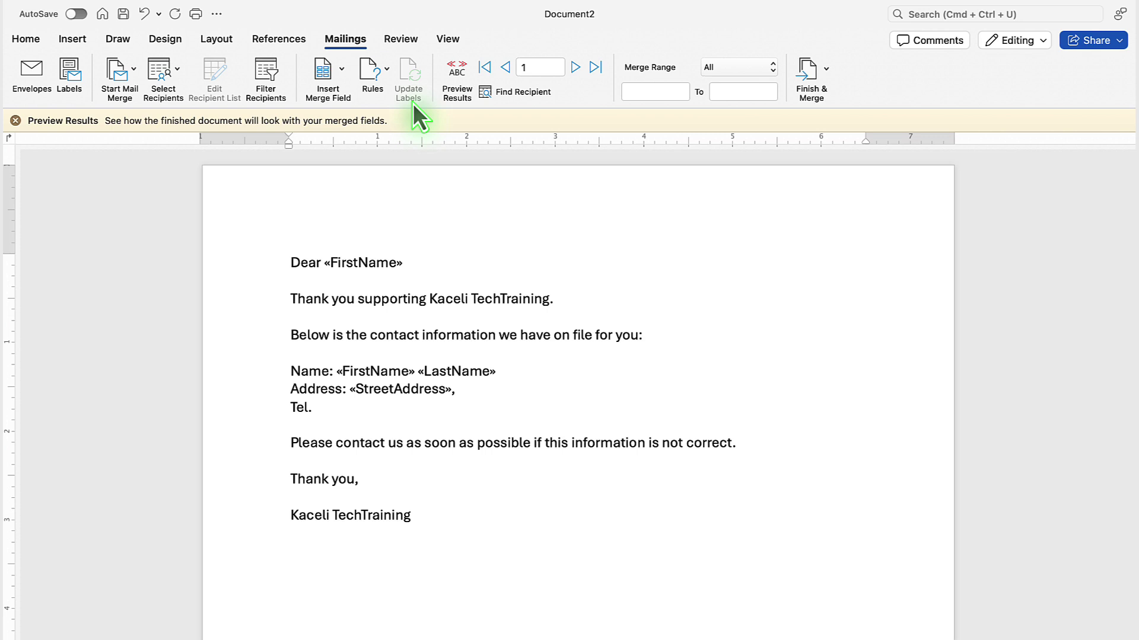
click(342, 71)
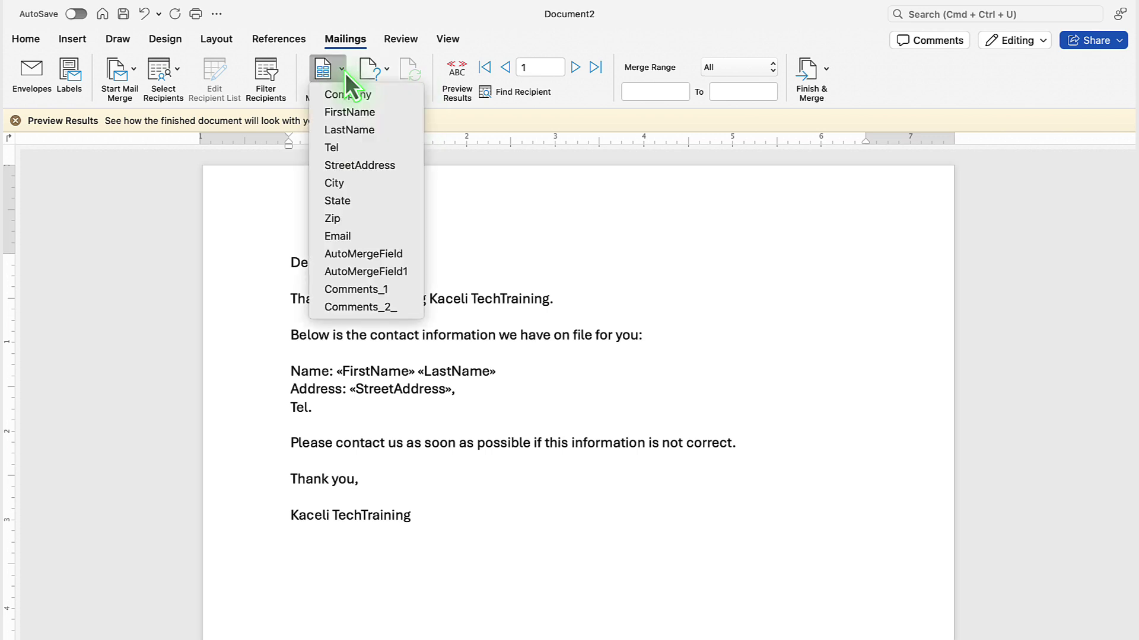
click(351, 185)
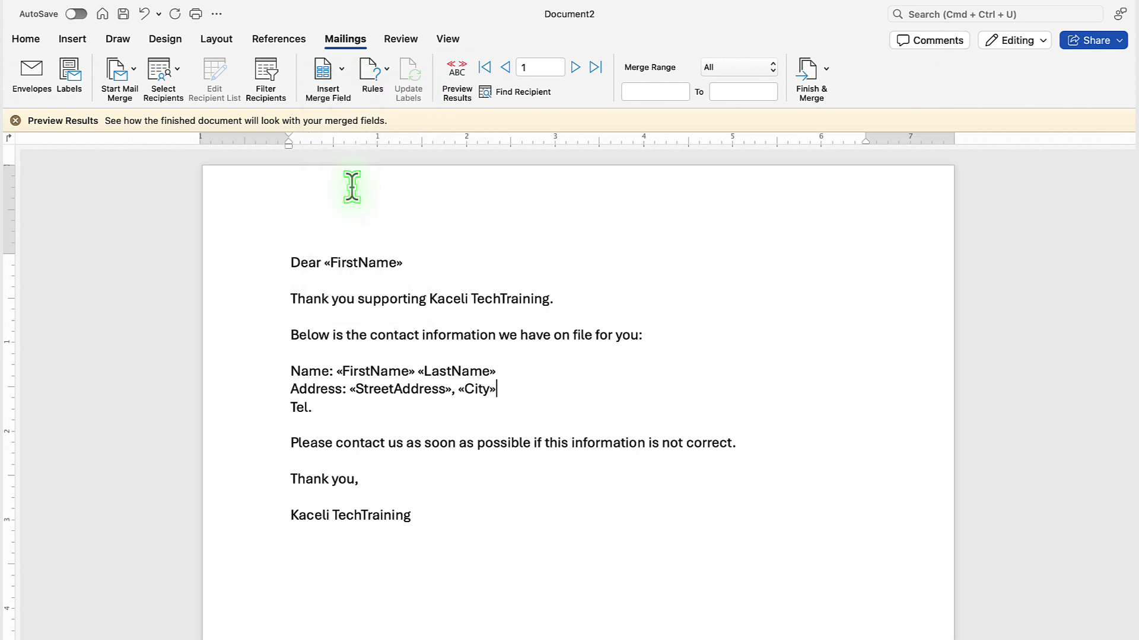
text(,)
click(333, 76)
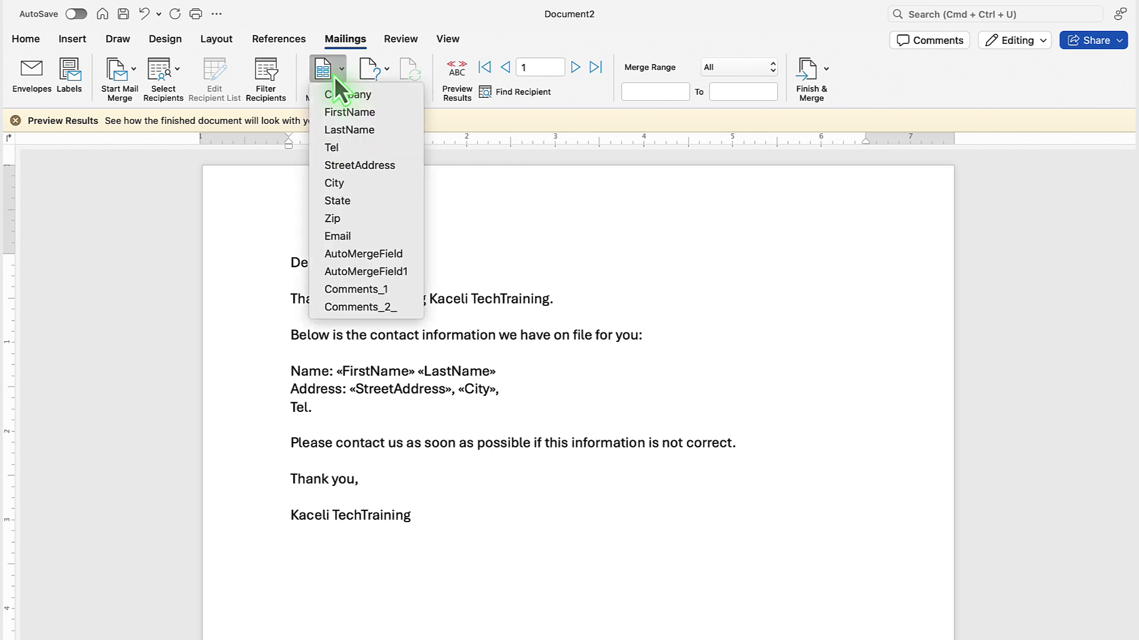
click(353, 209)
text(,)
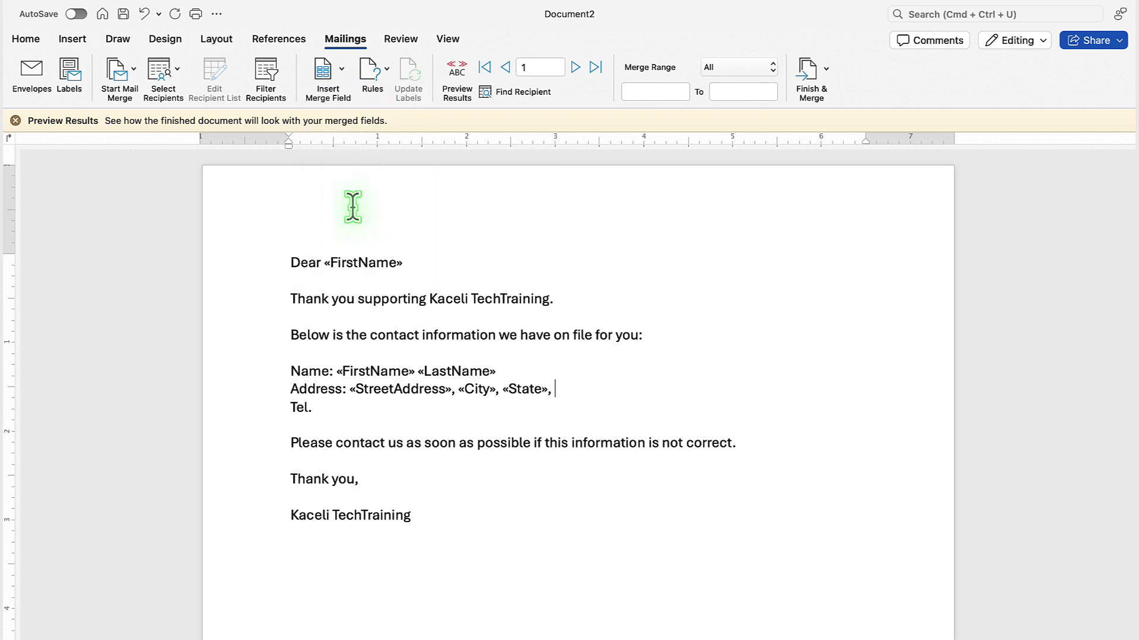
key(BackSpace)
key(BackSpace)
click(342, 76)
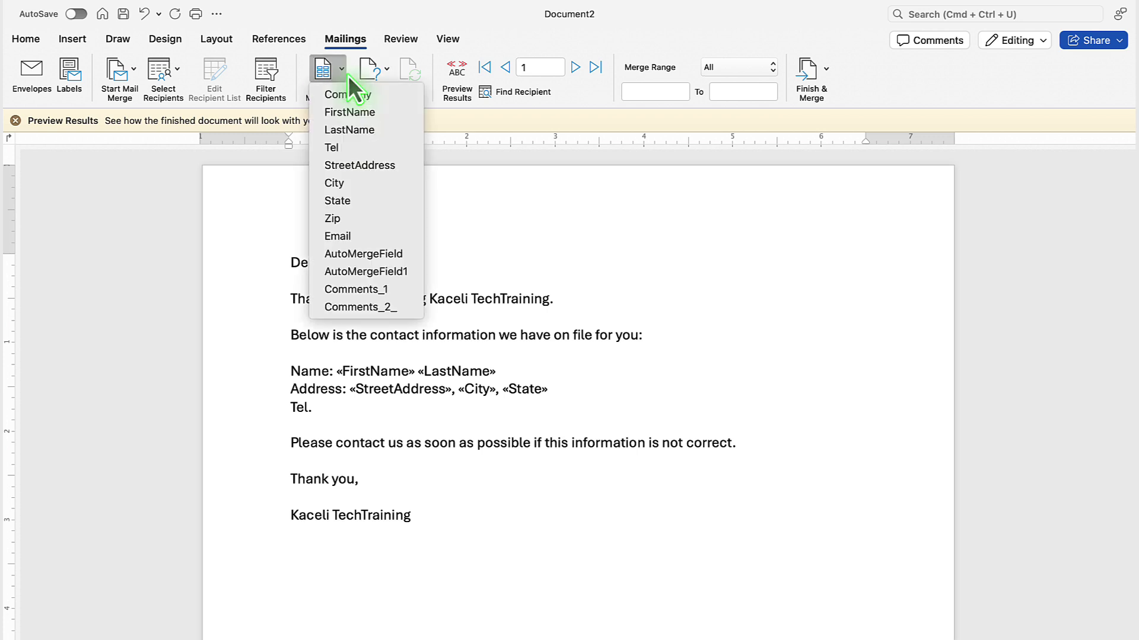
click(340, 218)
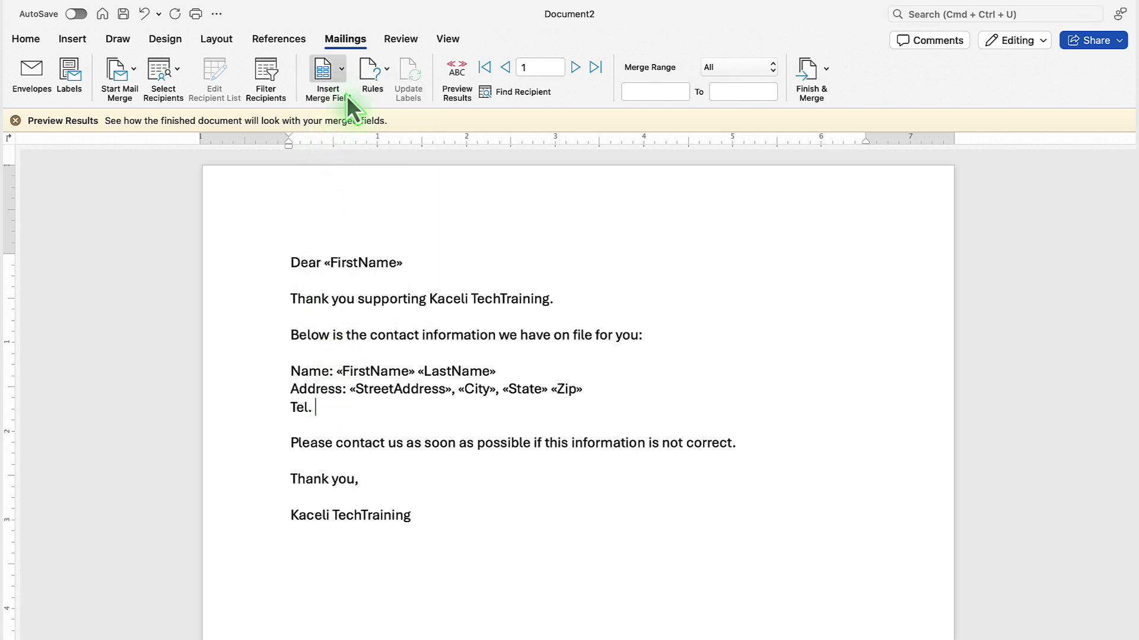
Insert the Tel field after Tel., add an 'Email:' line with the Email field, and leave blank lines below
click(341, 70)
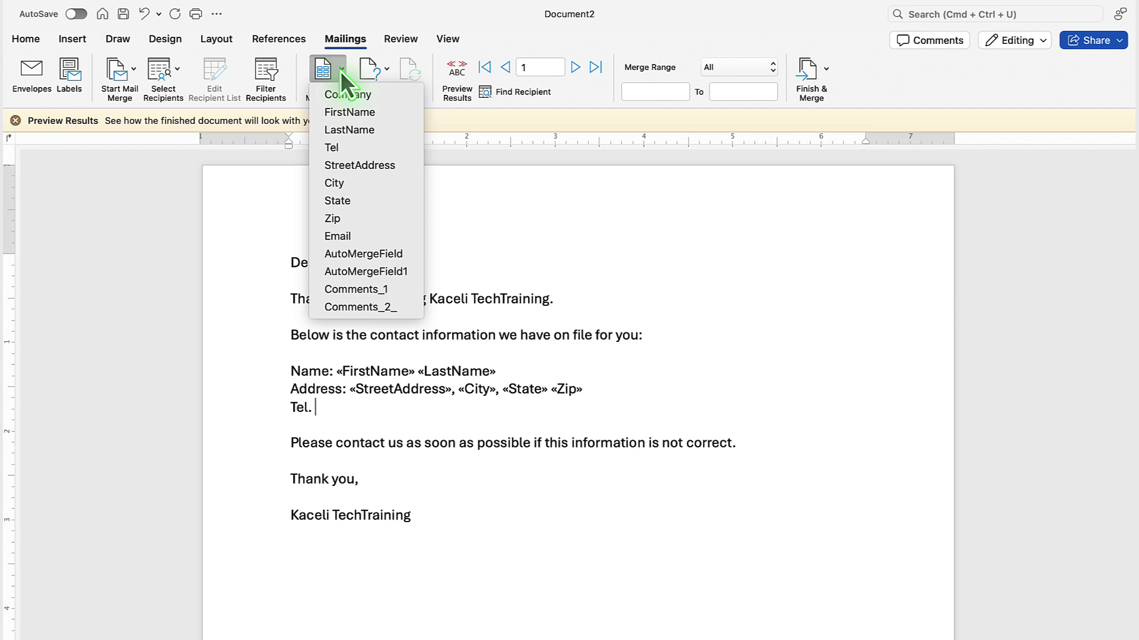
click(339, 150)
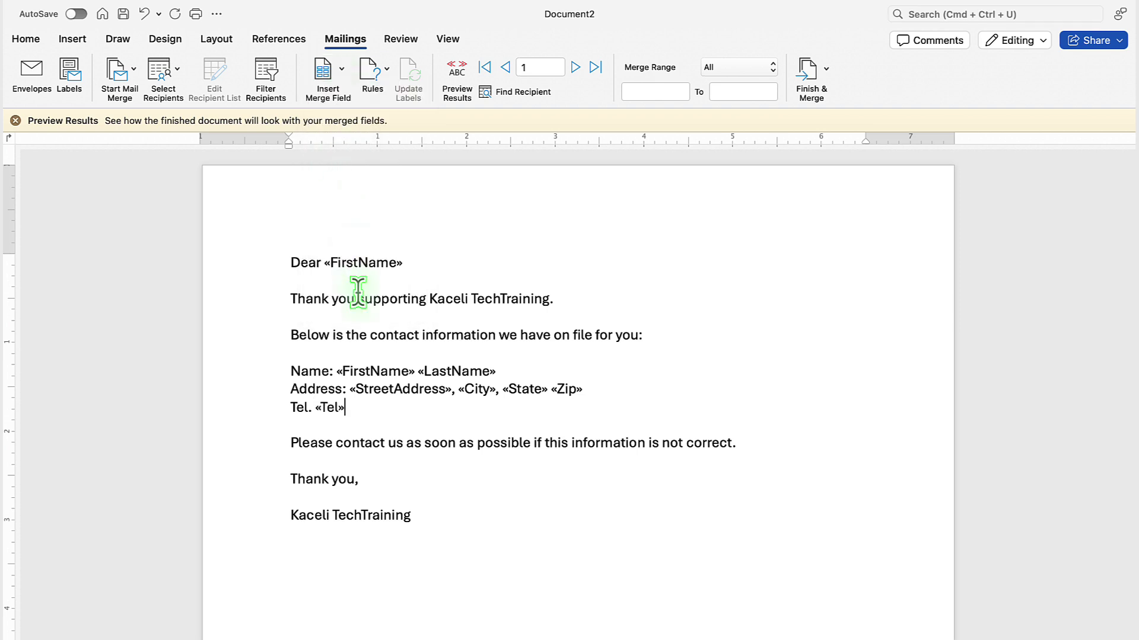
key(Return)
text(Email:)
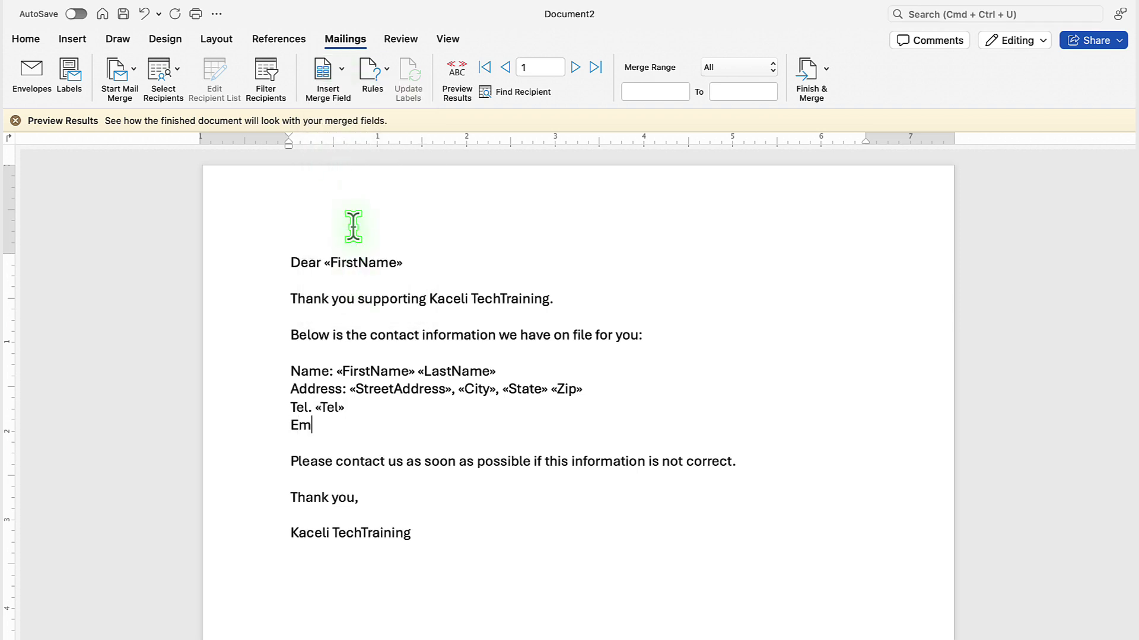
click(343, 76)
click(340, 237)
key(Return)
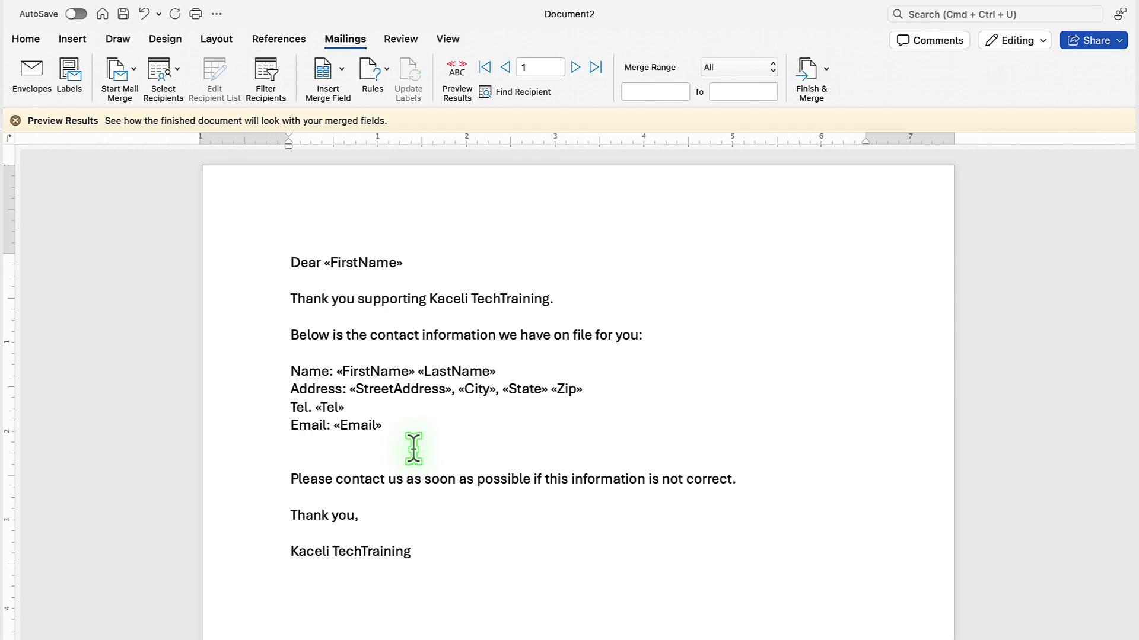
key(Return)
key(super+Tab)
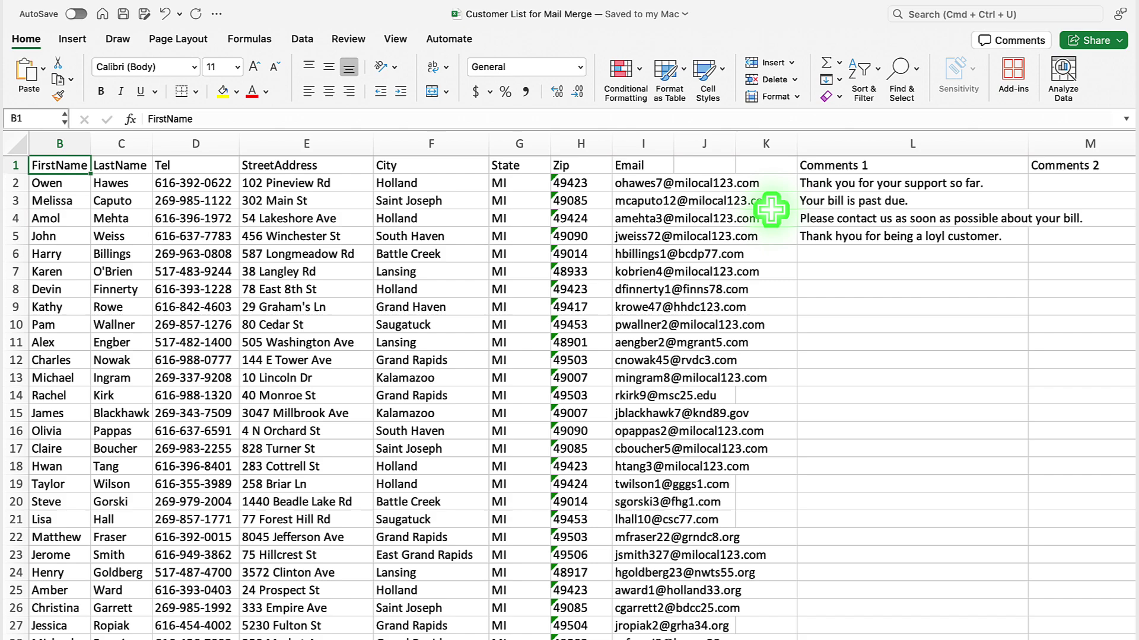
Insert the Comments_1 field on the blank line and select the Name label for bolding
key(super+Tab)
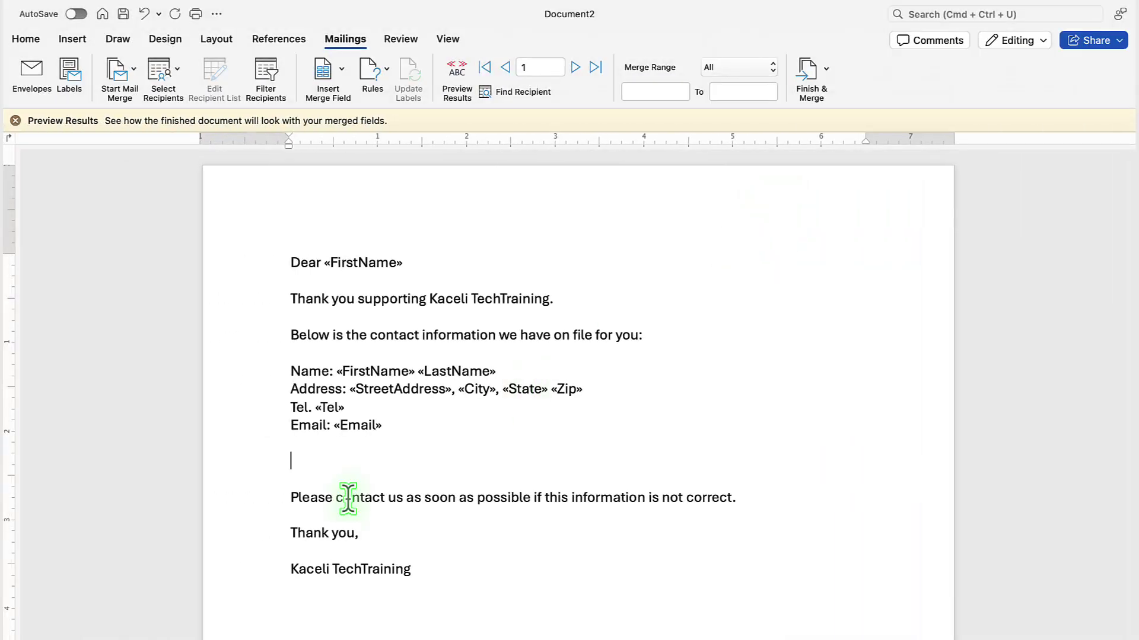
click(346, 73)
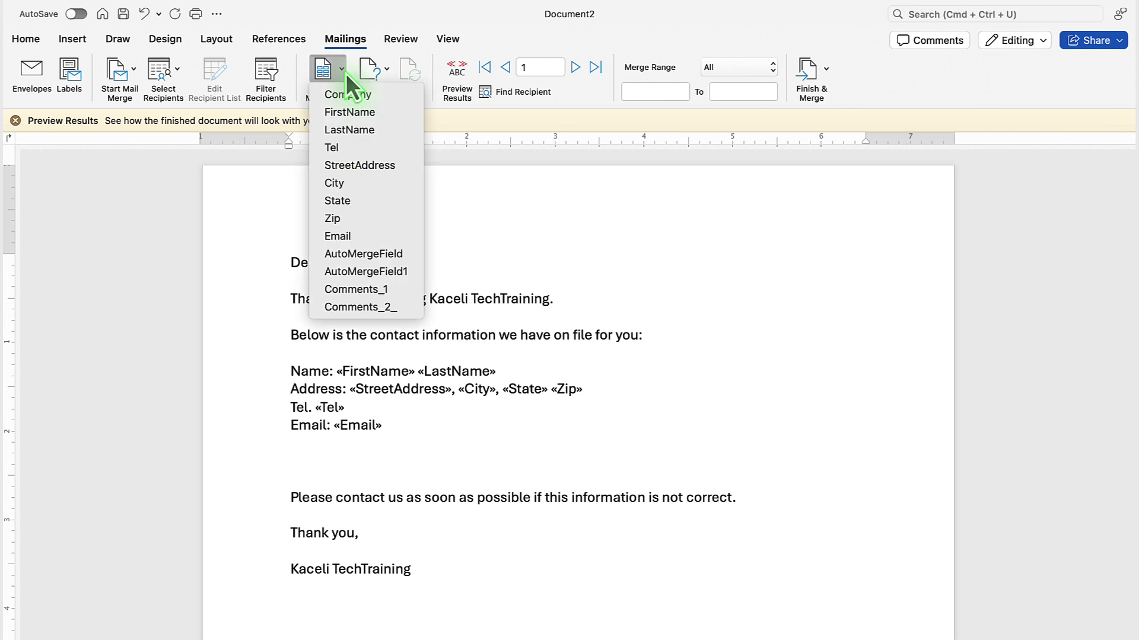
click(369, 288)
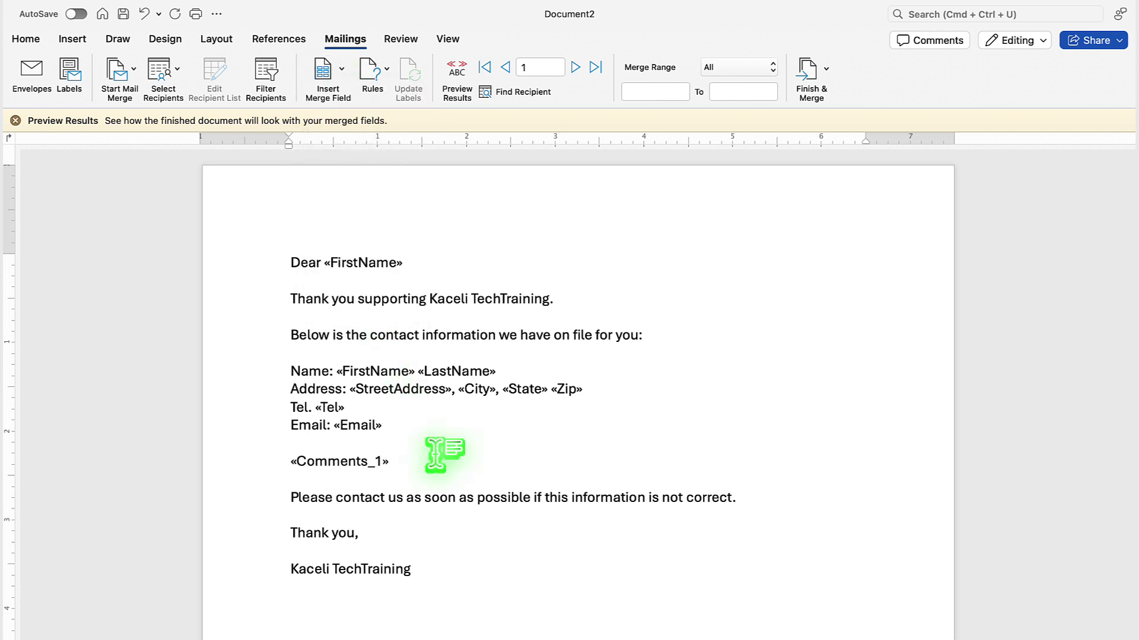
double_click(313, 372)
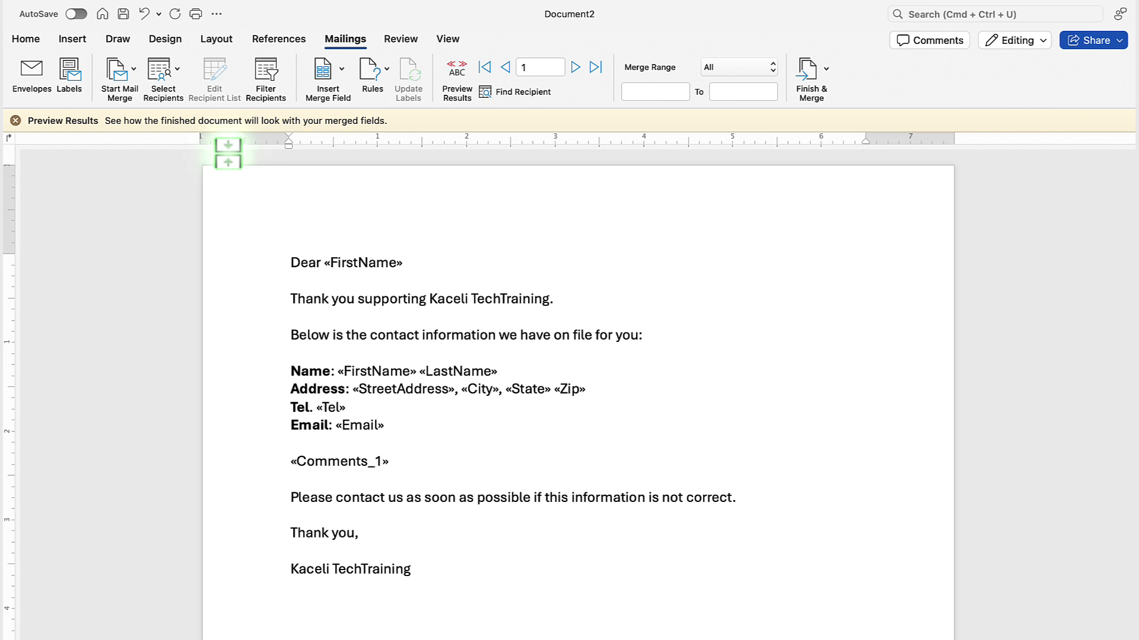
Preview the merged customer data and step forward to record 8
click(462, 86)
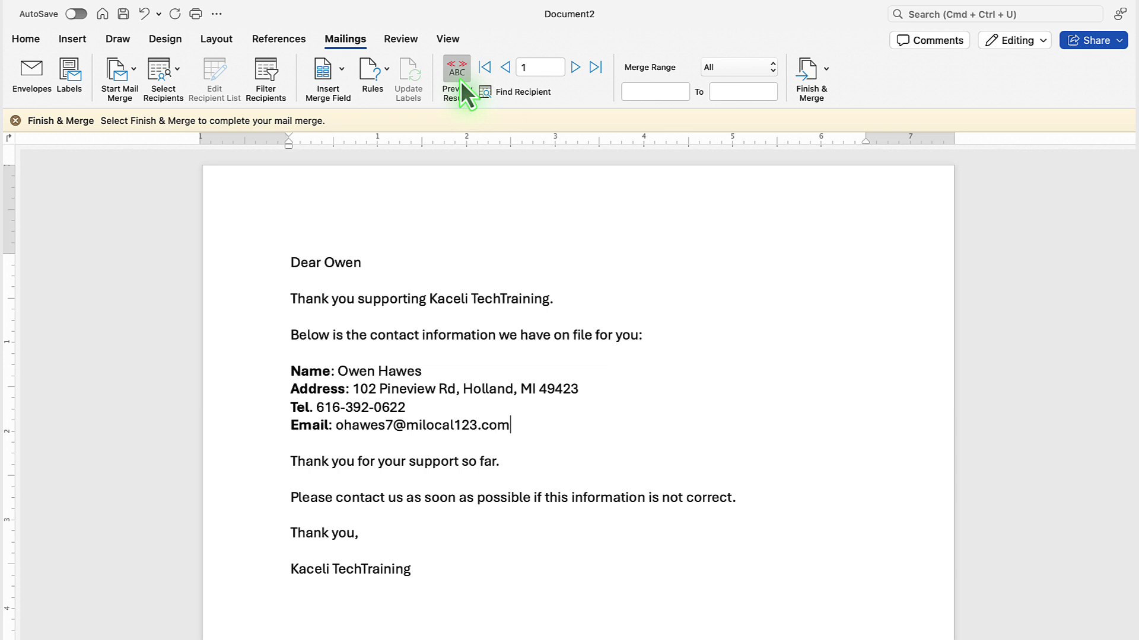
click(576, 68)
click(575, 68)
click(575, 67)
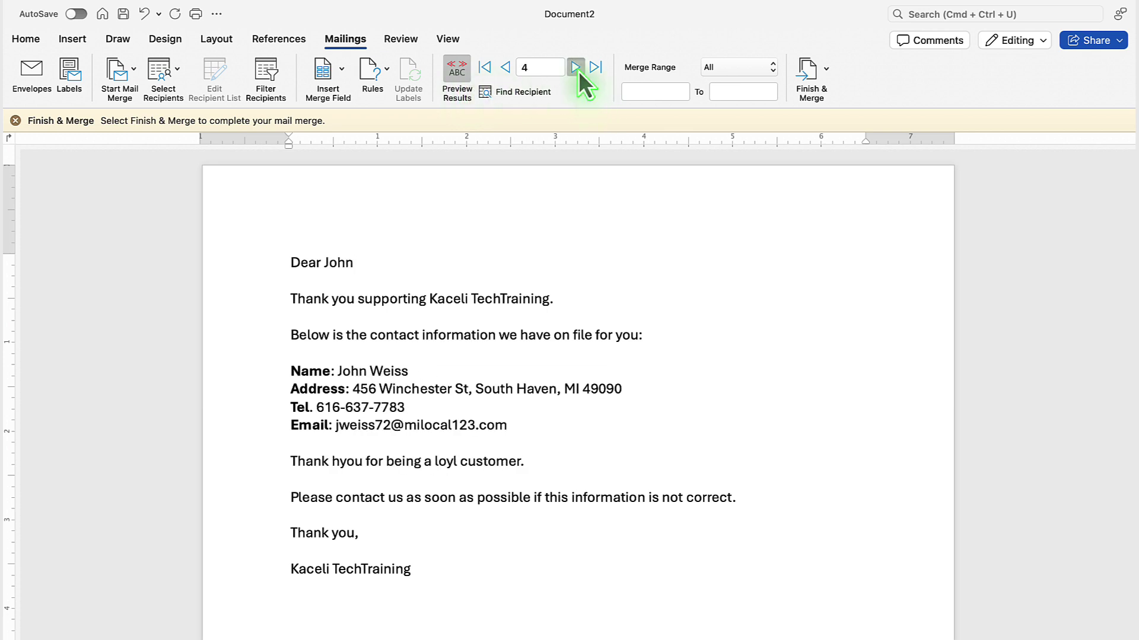
click(575, 68)
click(575, 68)
click(575, 68)
click(575, 67)
click(575, 68)
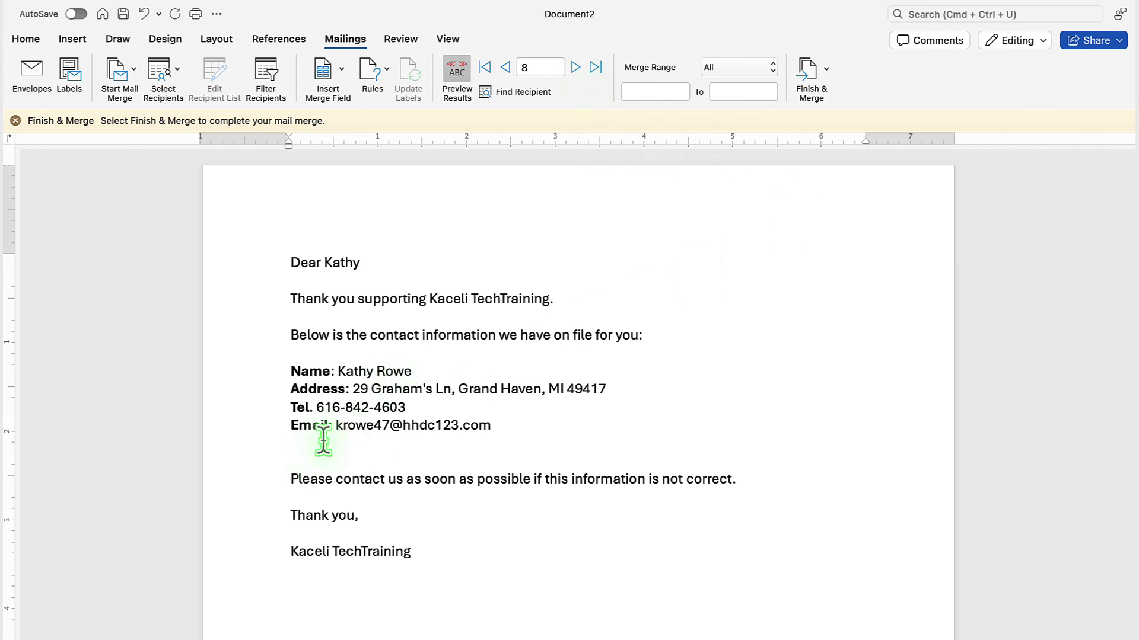
Bold the closing Kaceli TechTraining line and advance the preview to record 9
triple_click(328, 557)
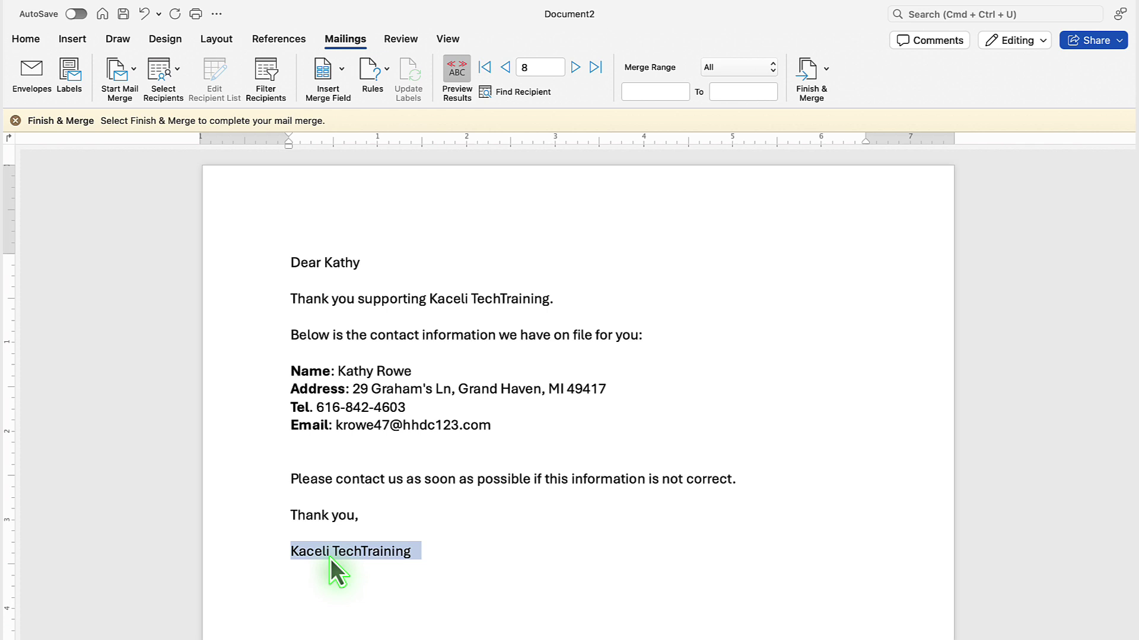
key(super+b)
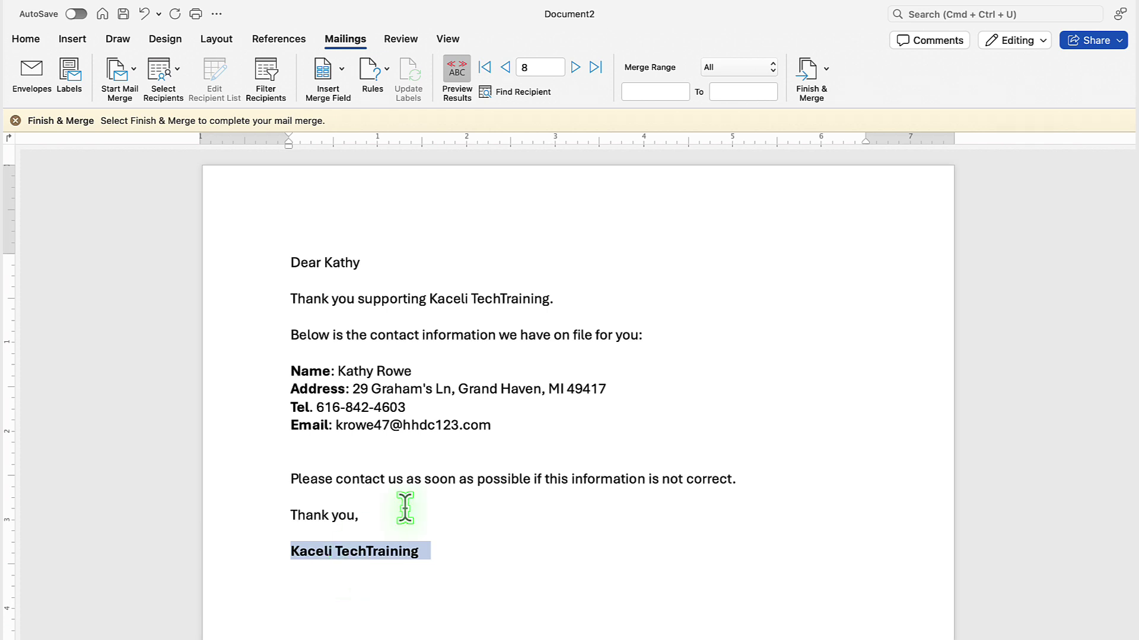
click(481, 457)
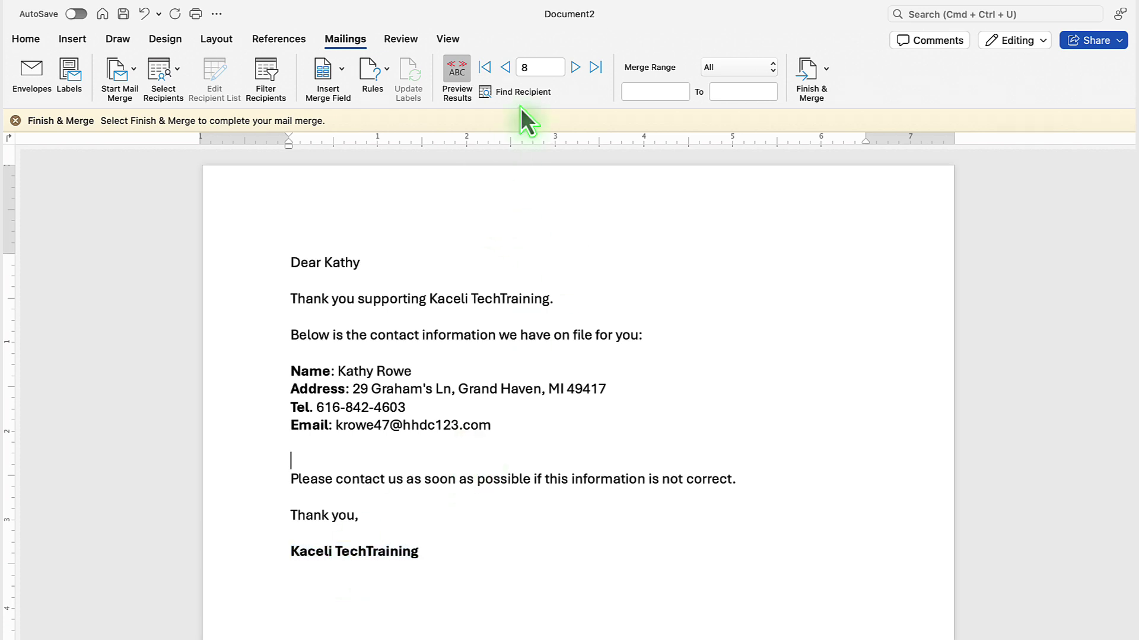
click(575, 67)
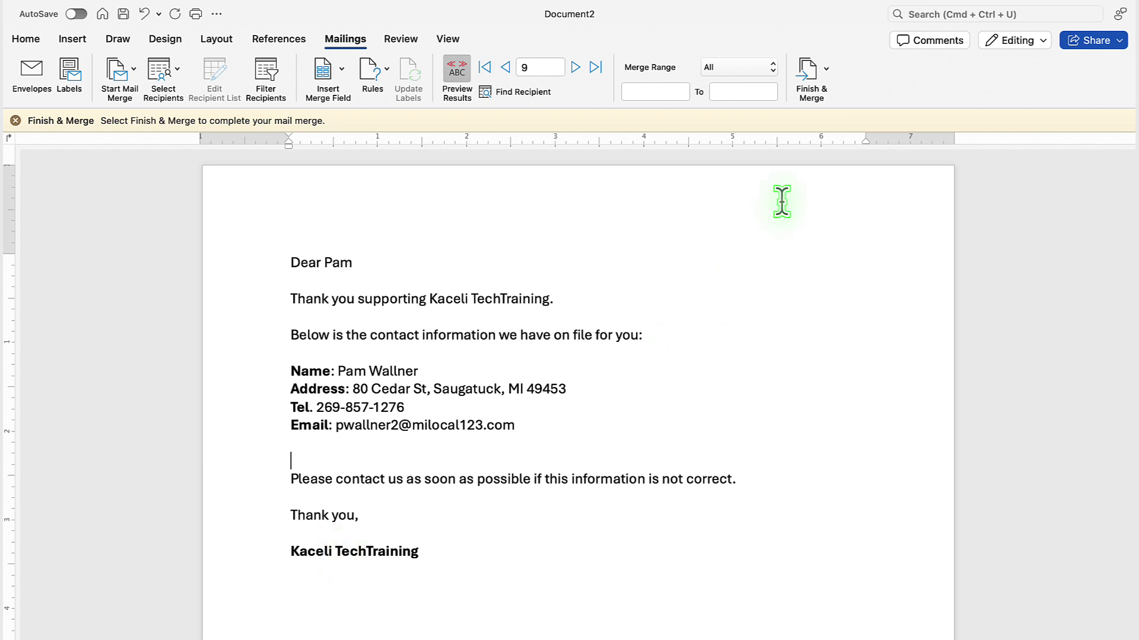
click(825, 73)
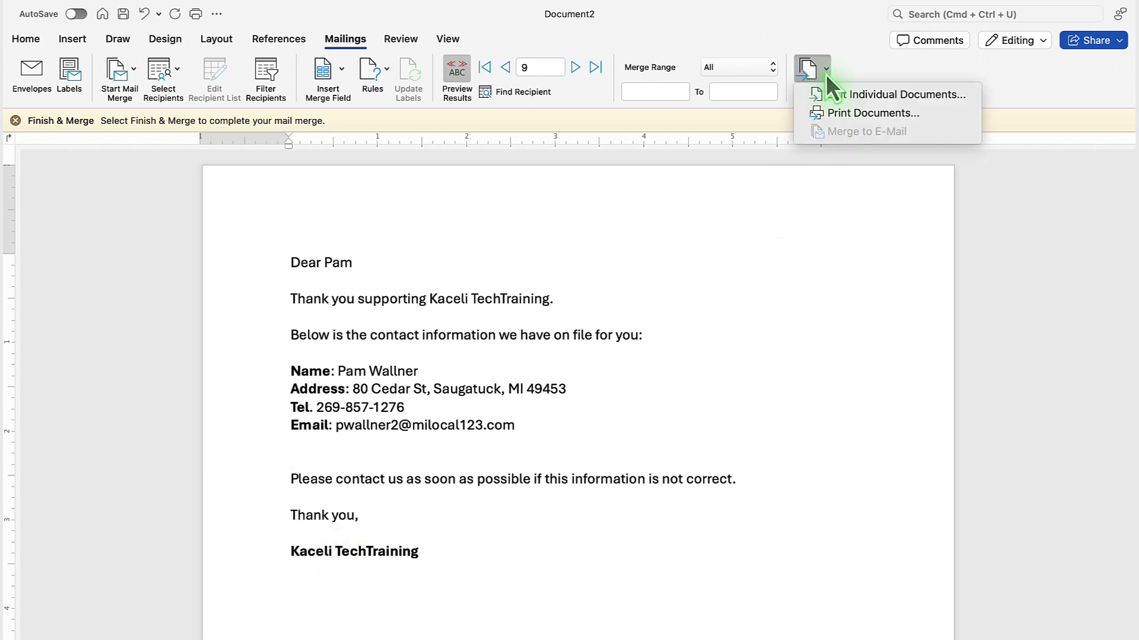
Merge all records into individual letters in Letters1 and scroll through the personalised pages
click(857, 98)
scroll(468, 263, down, 15)
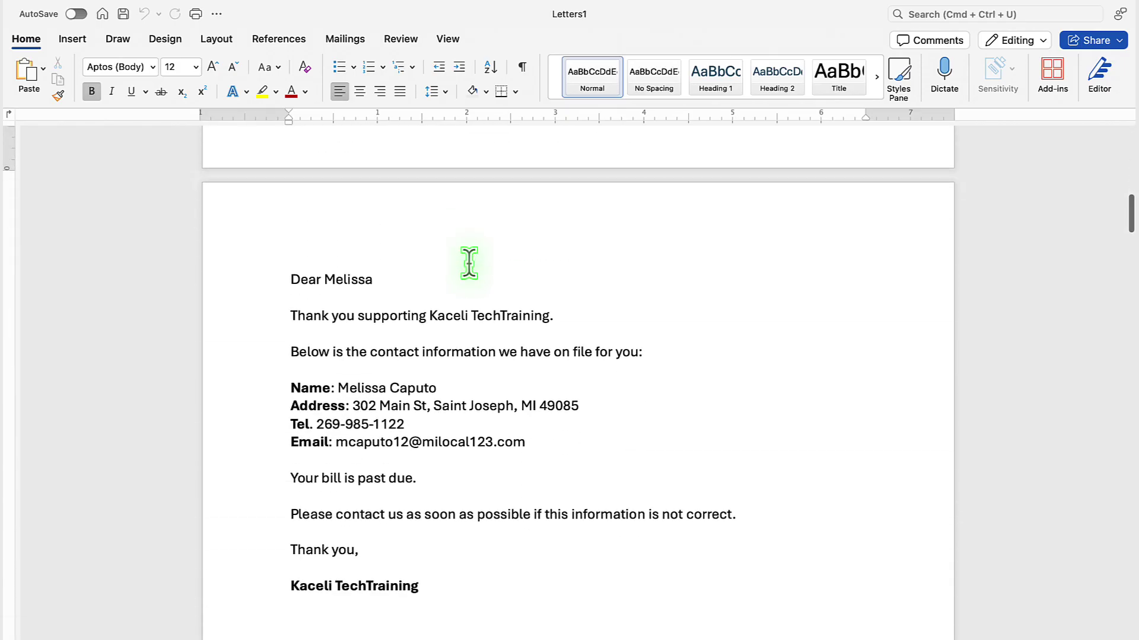
scroll(472, 243, down, 15)
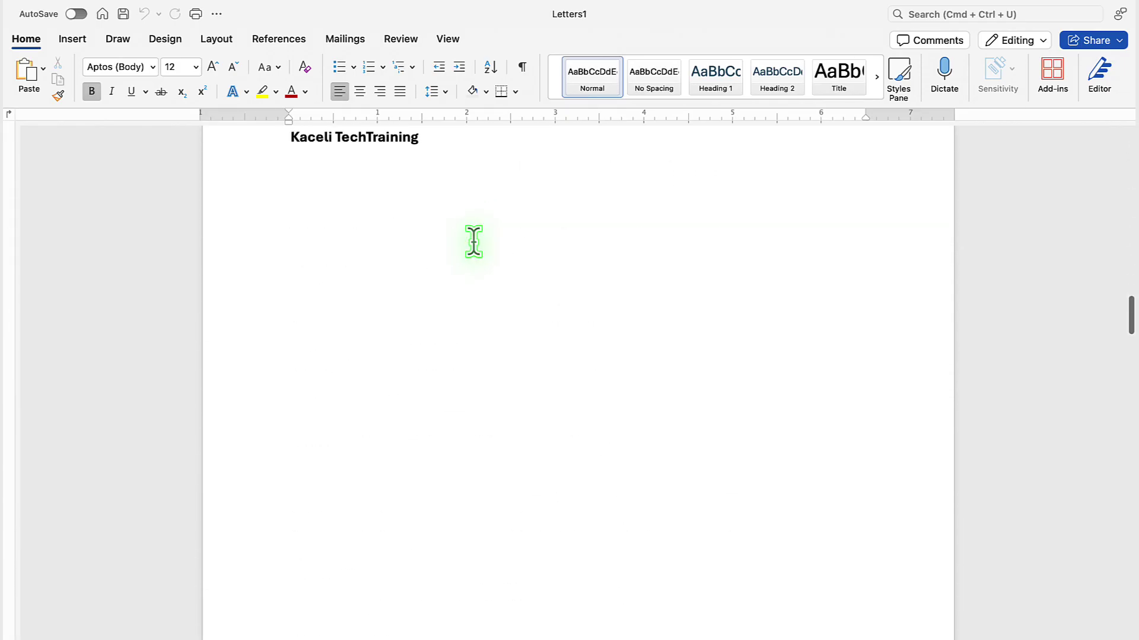
scroll(474, 230, down, 15)
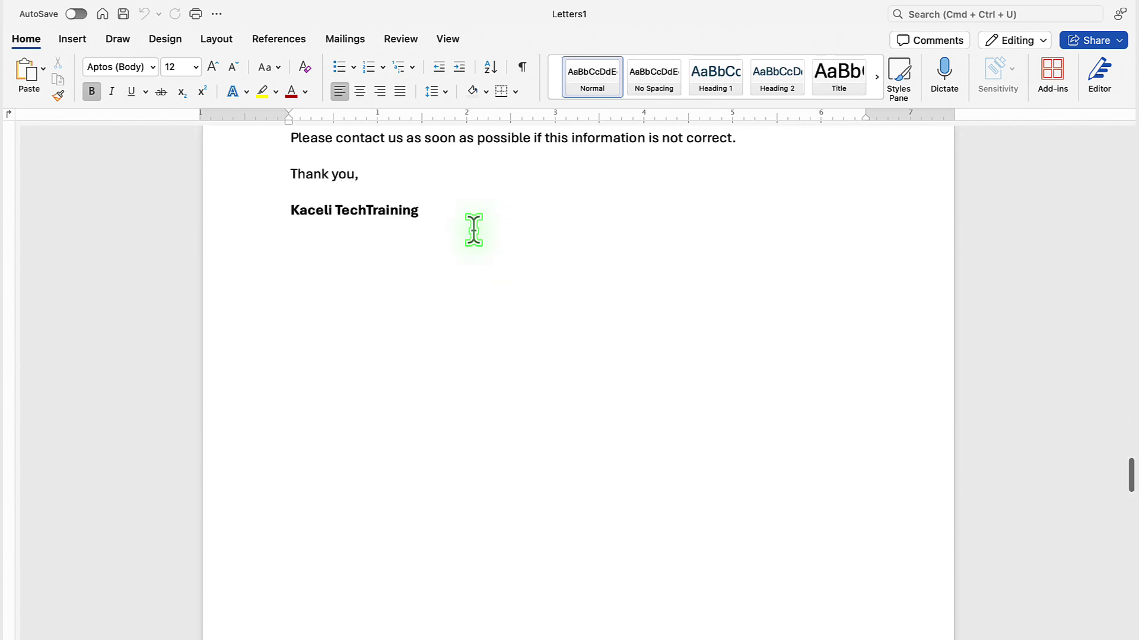
key(super+Home)
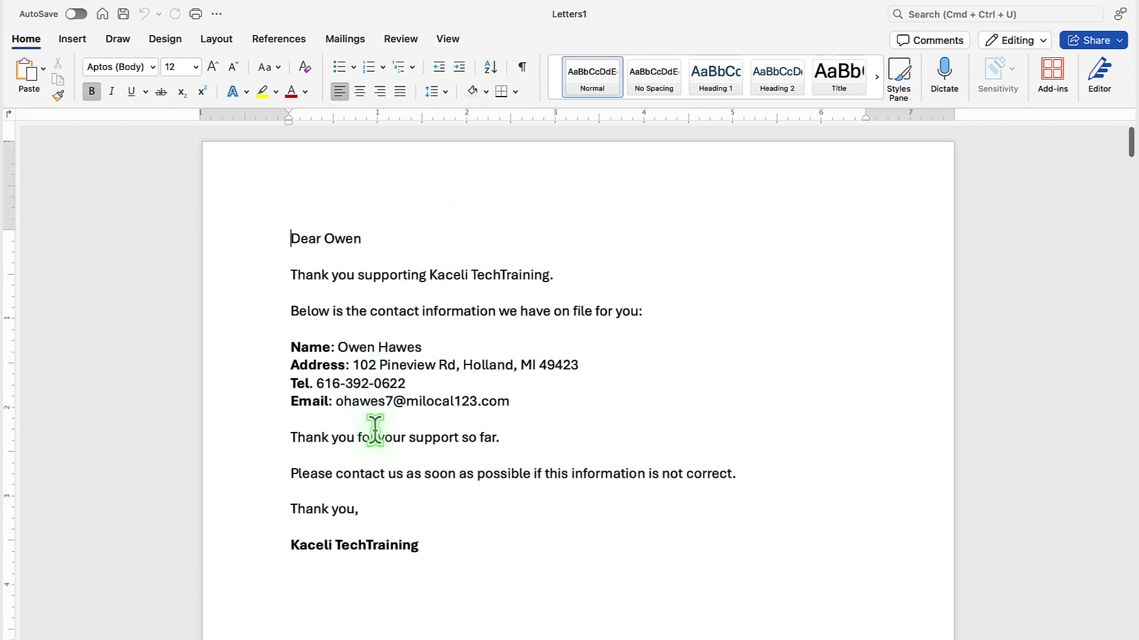
triple_click(389, 438)
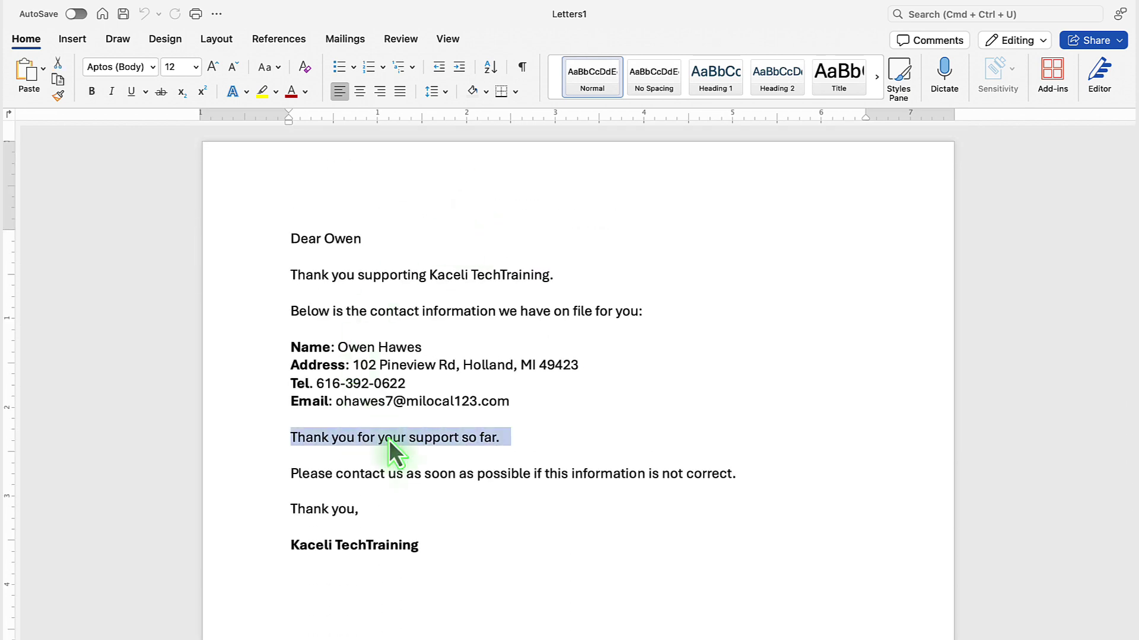
scroll(390, 439, down, 10)
scroll(391, 424, down, 5)
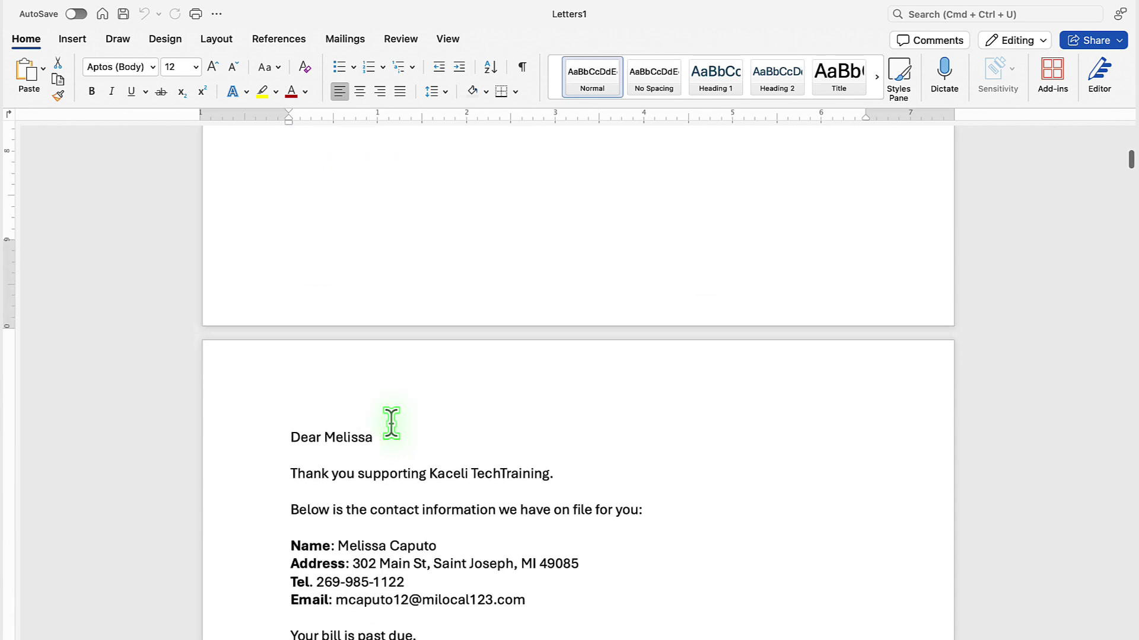
scroll(392, 506, down, 20)
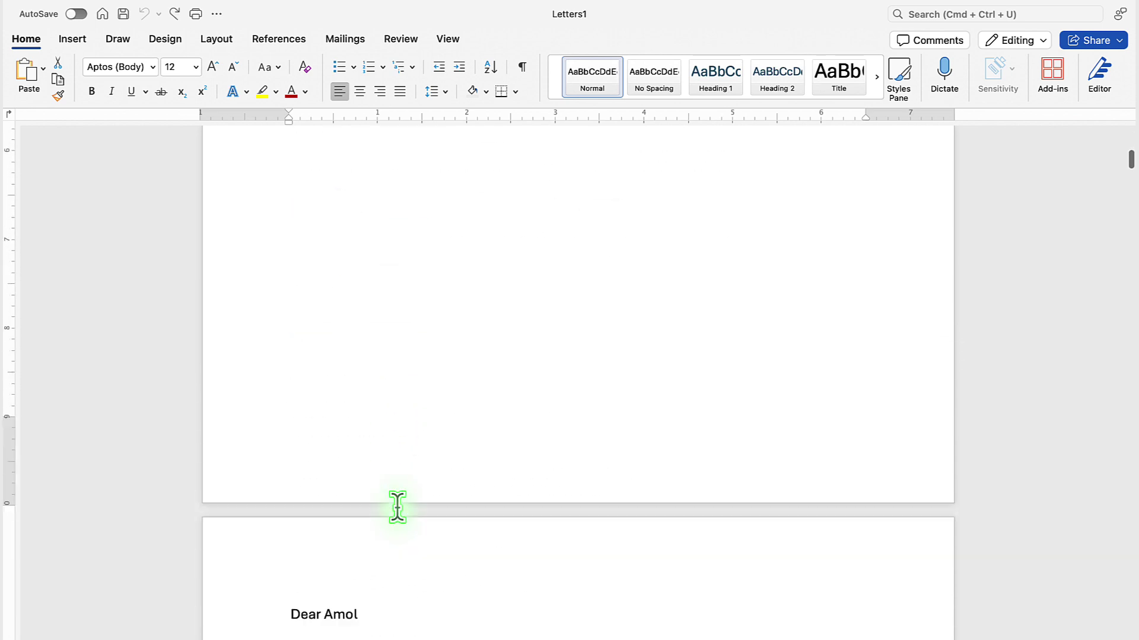
scroll(397, 505, down, 20)
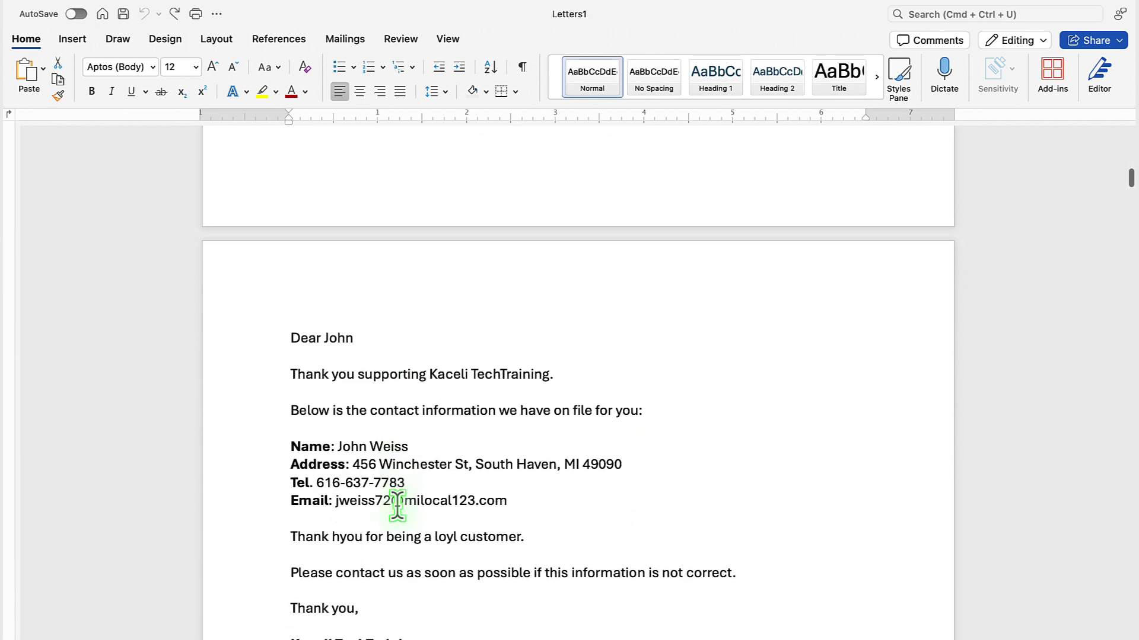
scroll(397, 505, down, 15)
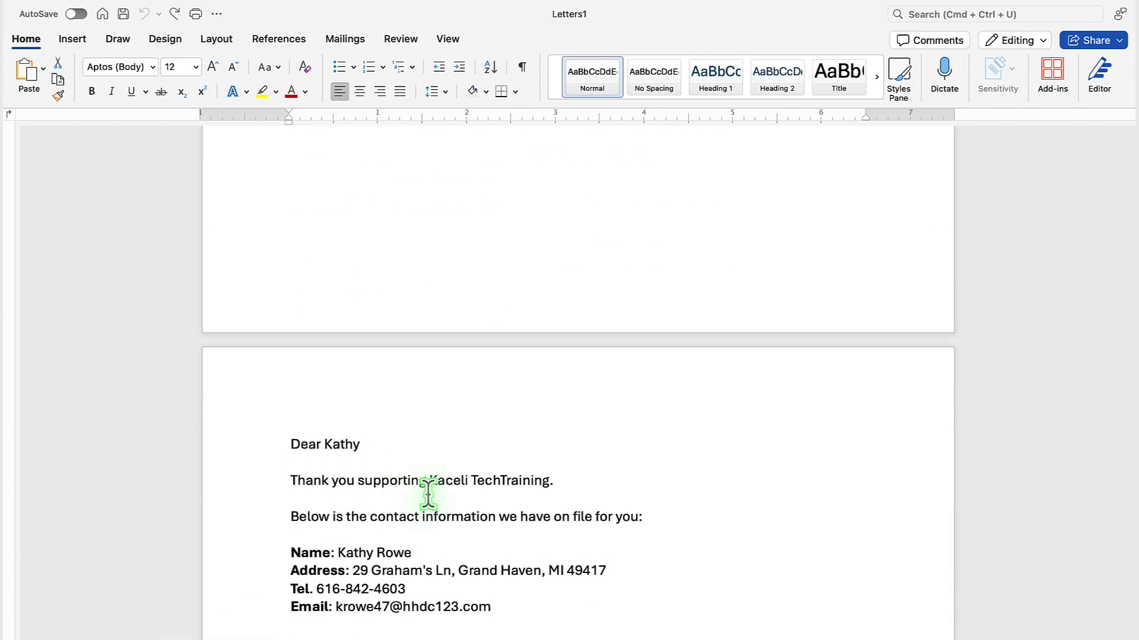
key(super+Tab)
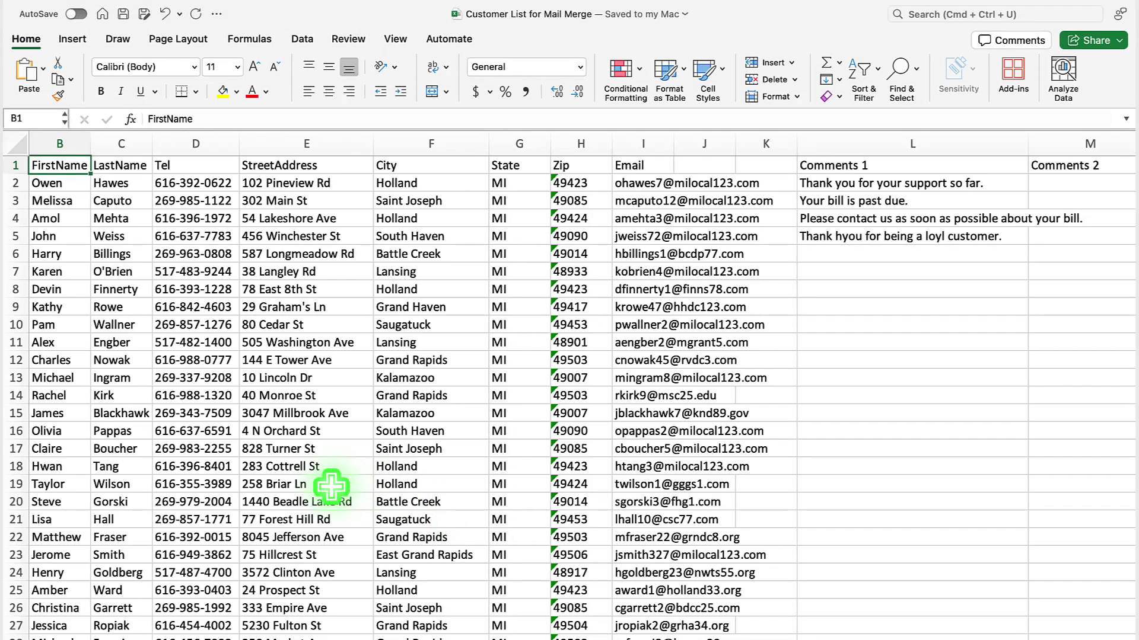
Check the customer sheet down to the last record at B39, then return to Letters1
scroll(331, 486, down, 10)
scroll(323, 486, up, 3)
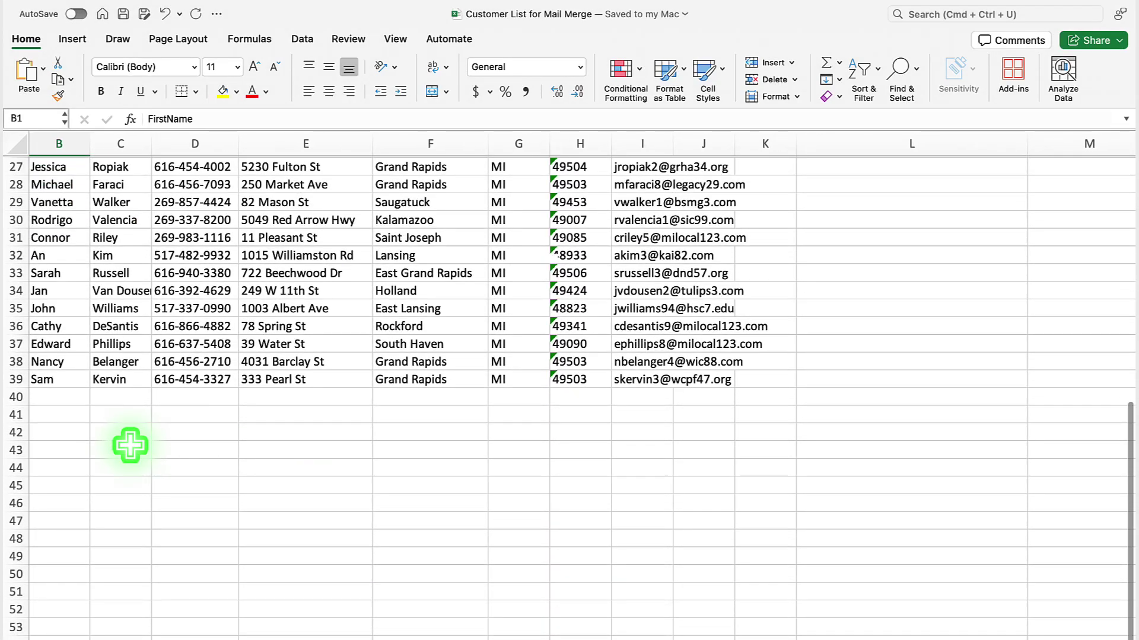
click(57, 381)
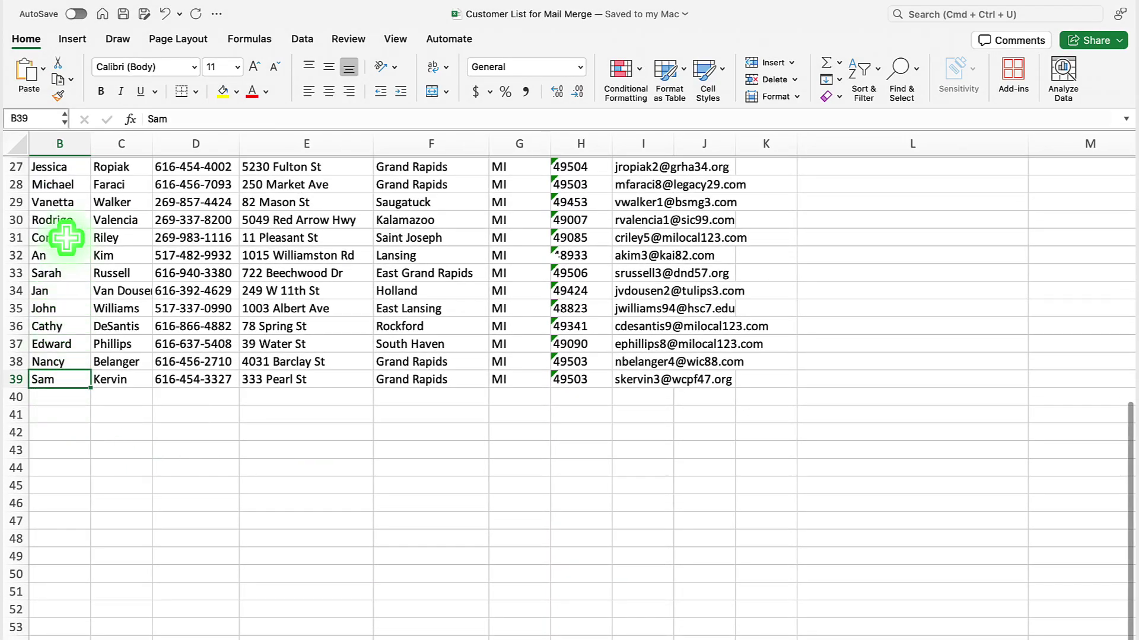
scroll(66, 238, up, 8)
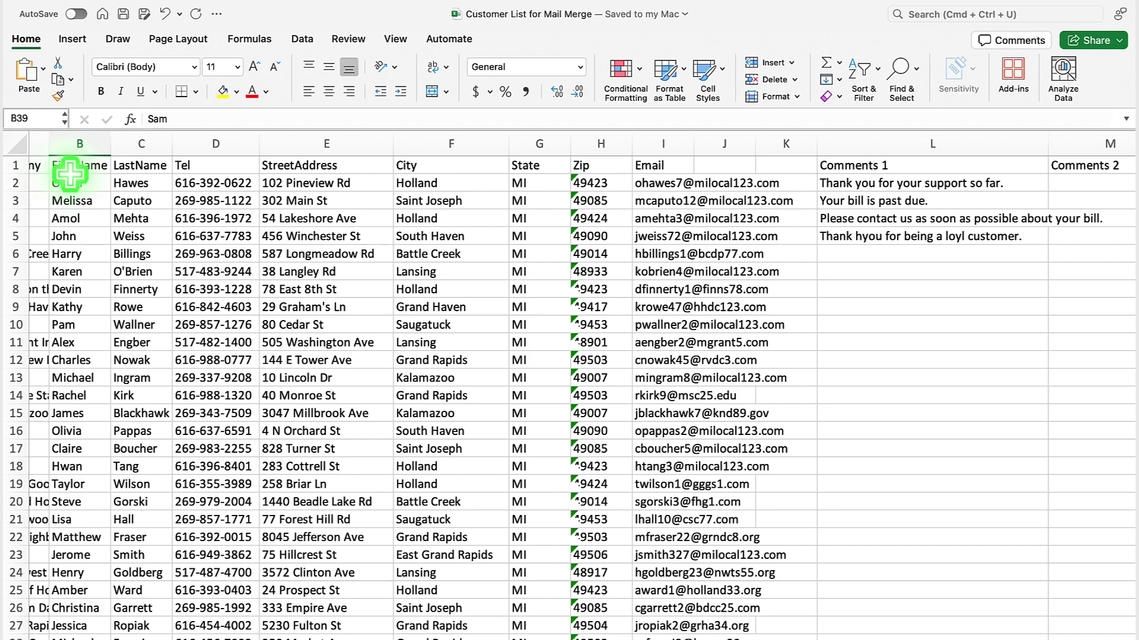
scroll(107, 155, left, 2)
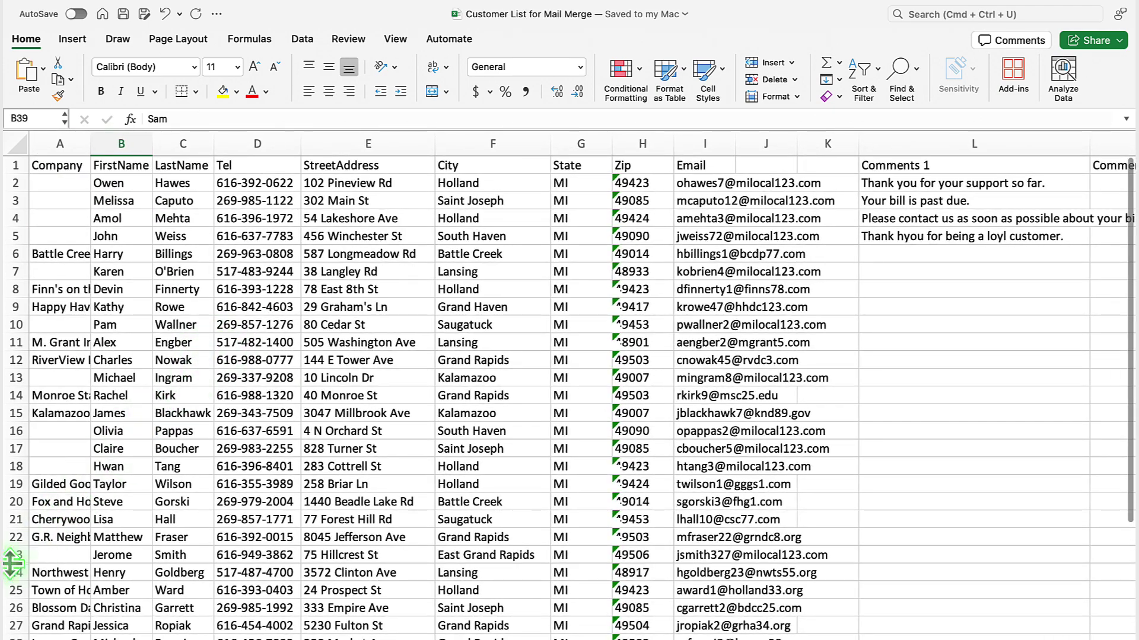
key(super+Tab)
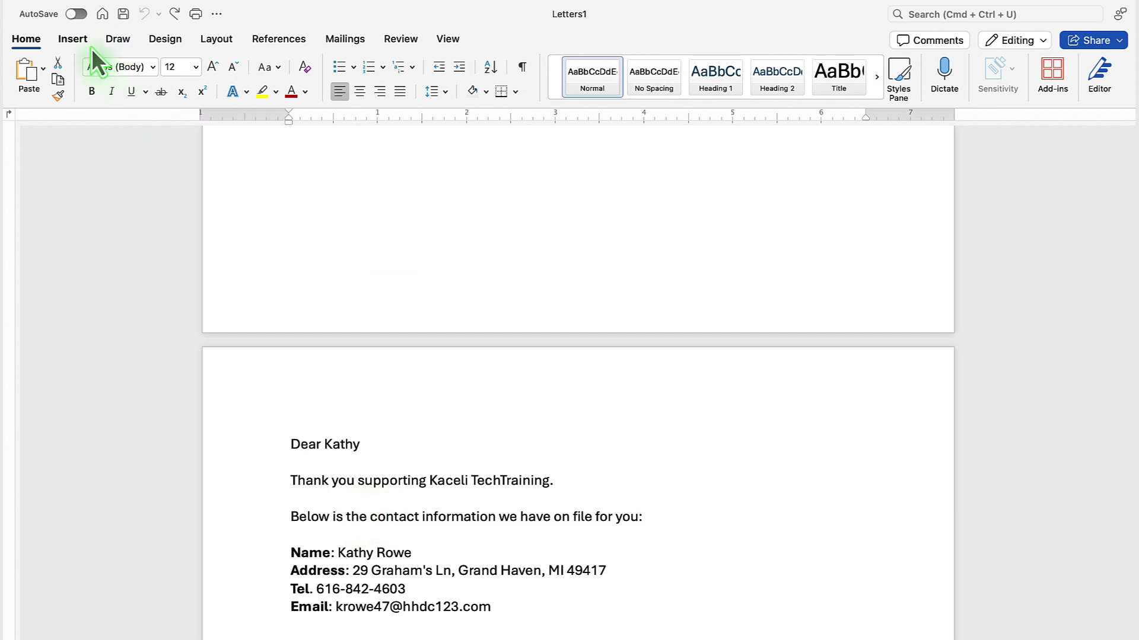
Close Letters1 and save the main letter form as Mail Merge Form
click(91, 6)
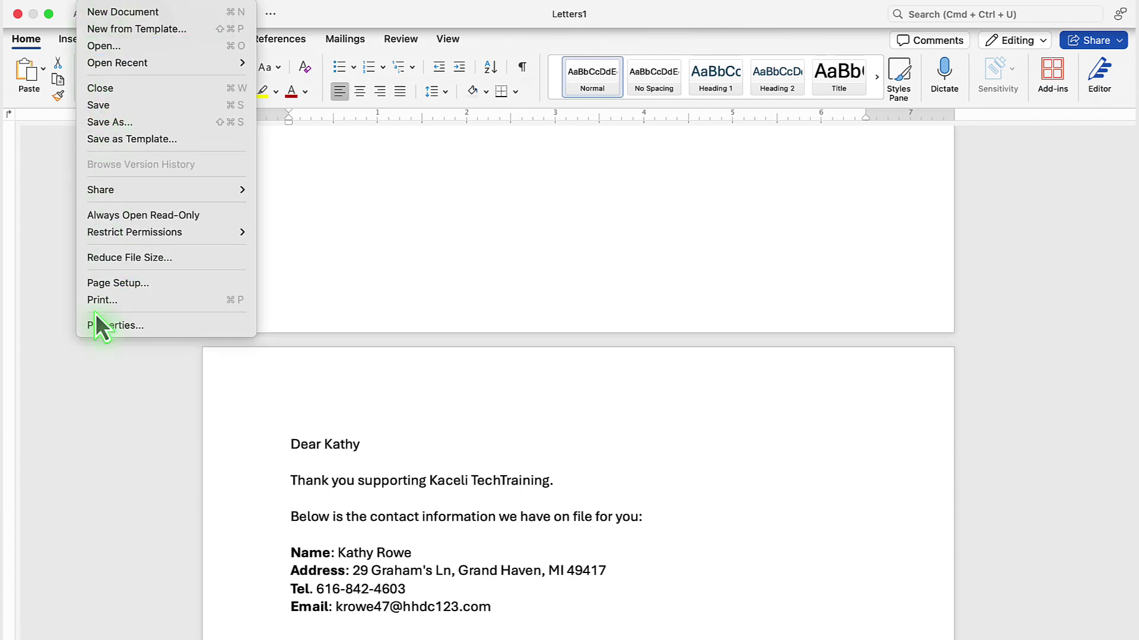
click(123, 93)
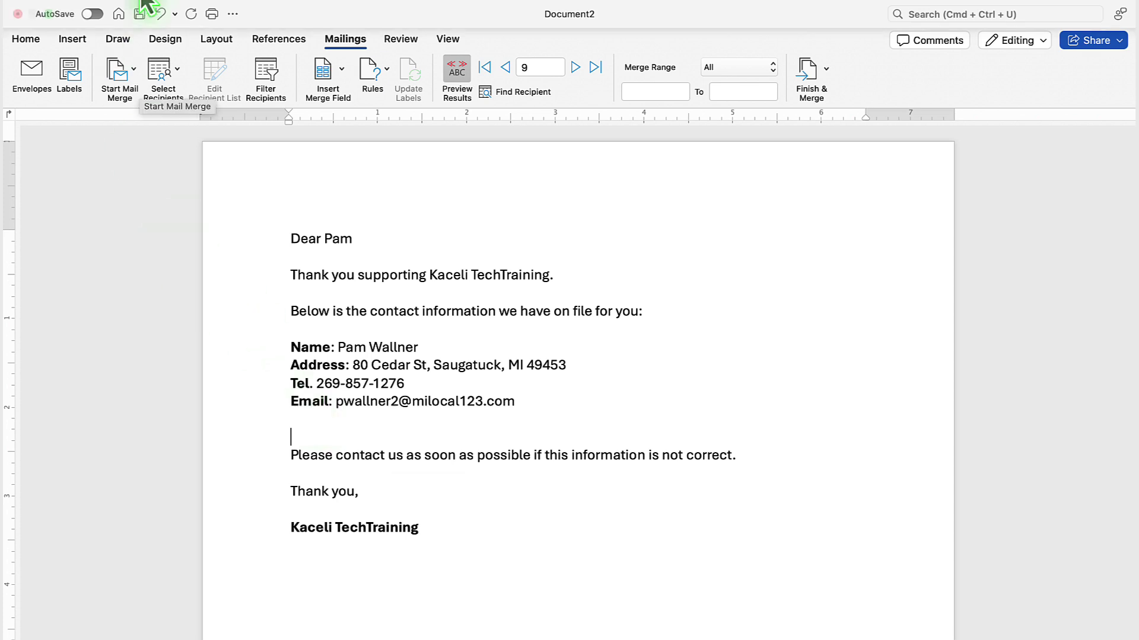
click(98, 7)
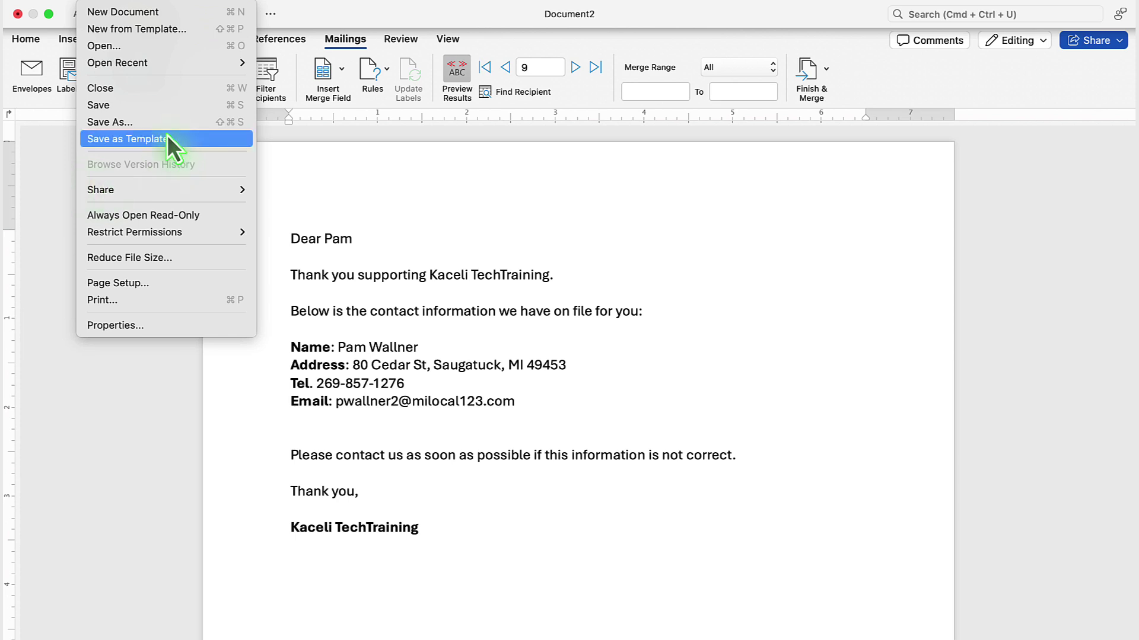
click(112, 107)
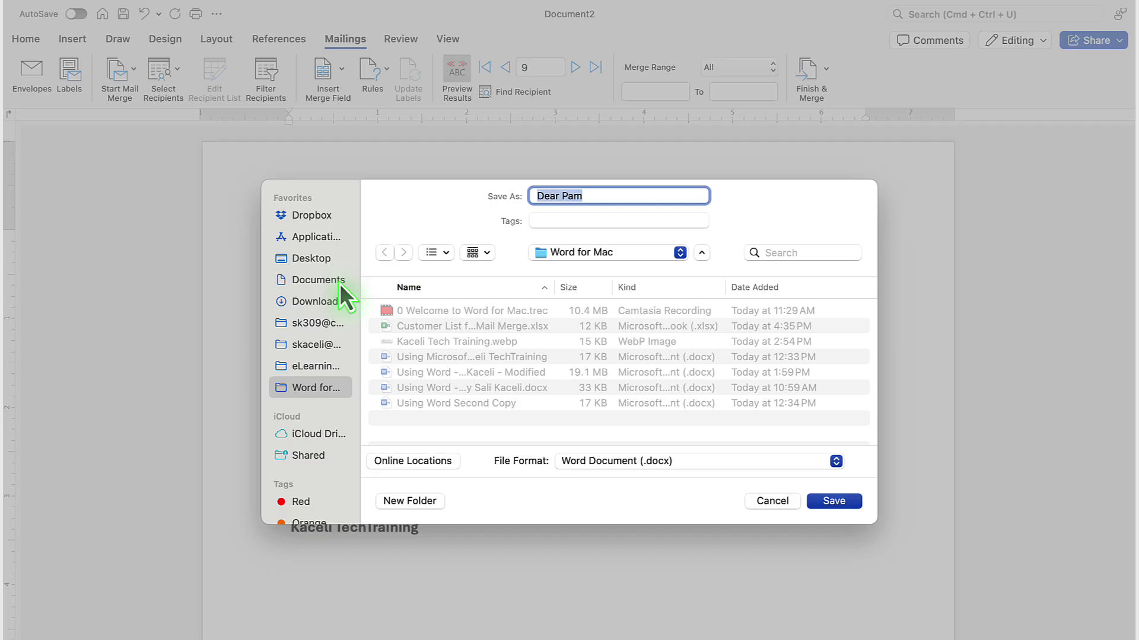
text(Mail)
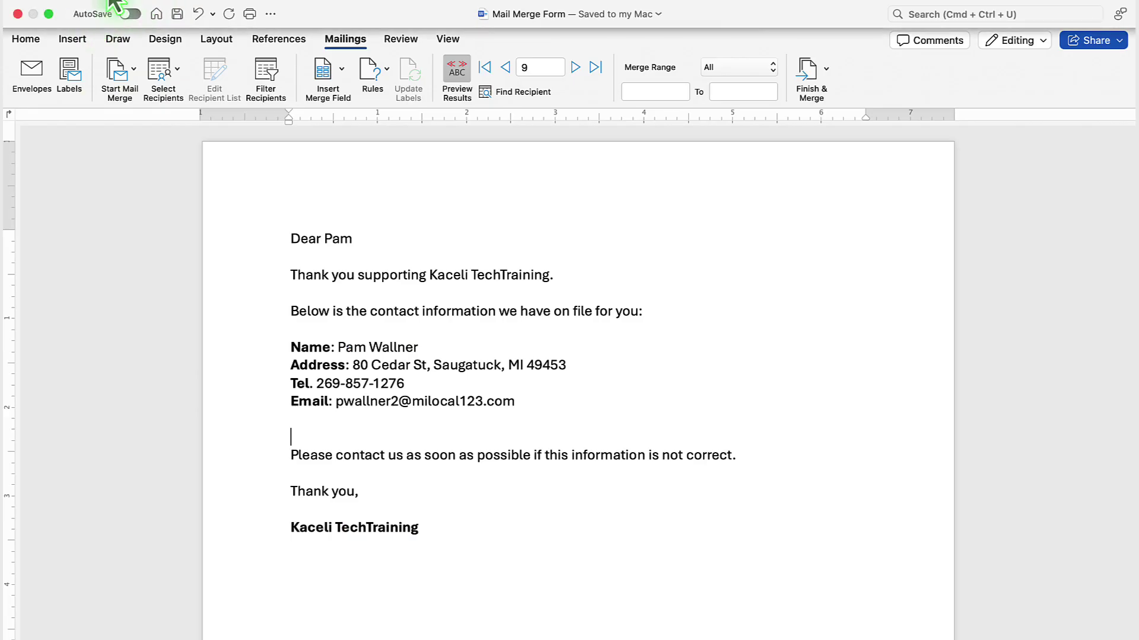
click(116, 5)
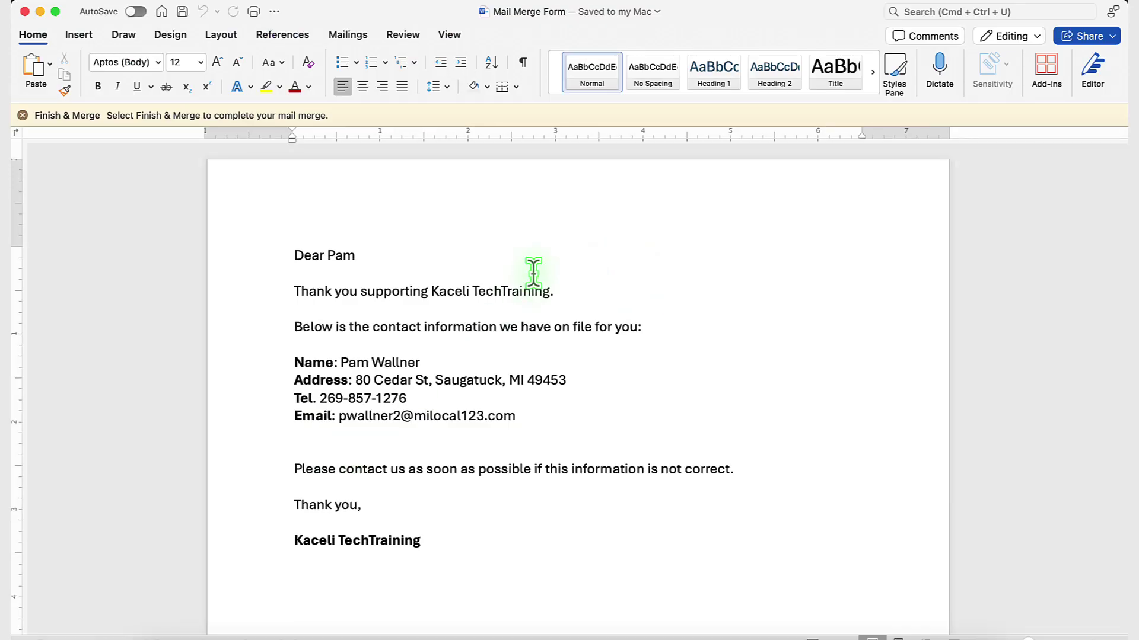
Merge all records into a new Letters2 document of individual letters
click(351, 36)
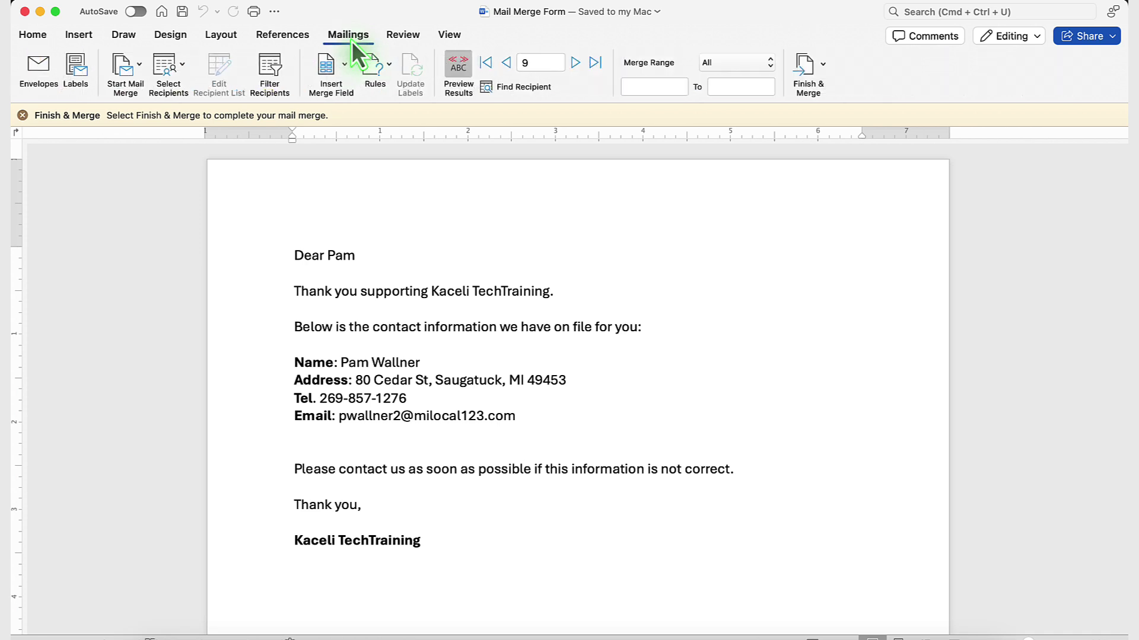
click(826, 72)
click(840, 93)
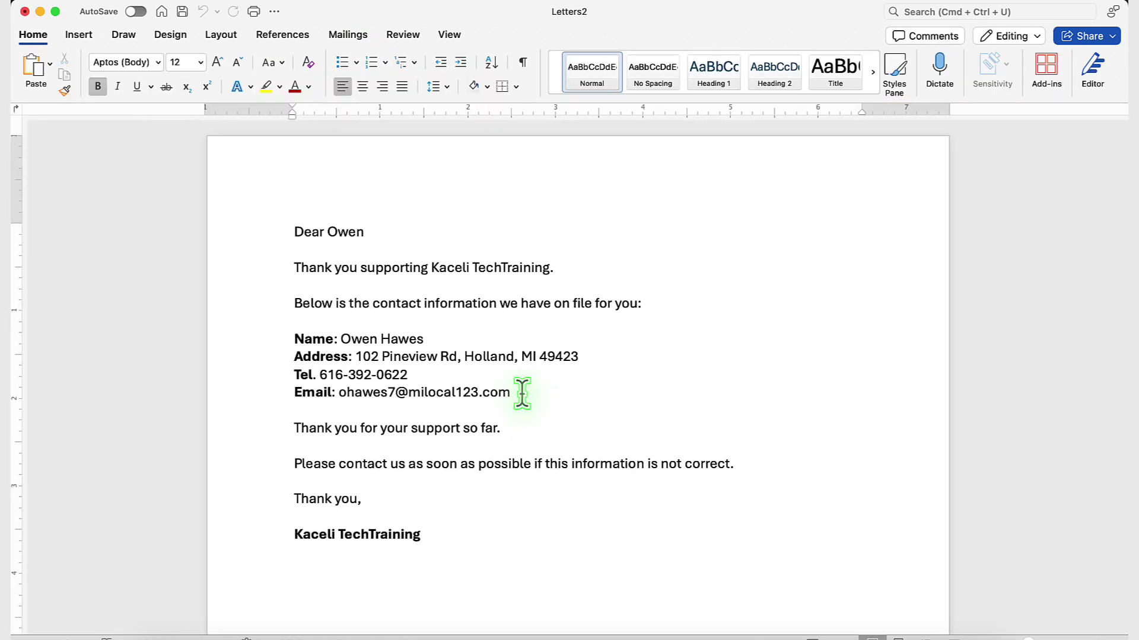
Review the merged letters down to the last customer's contact details
scroll(522, 394, down, 10)
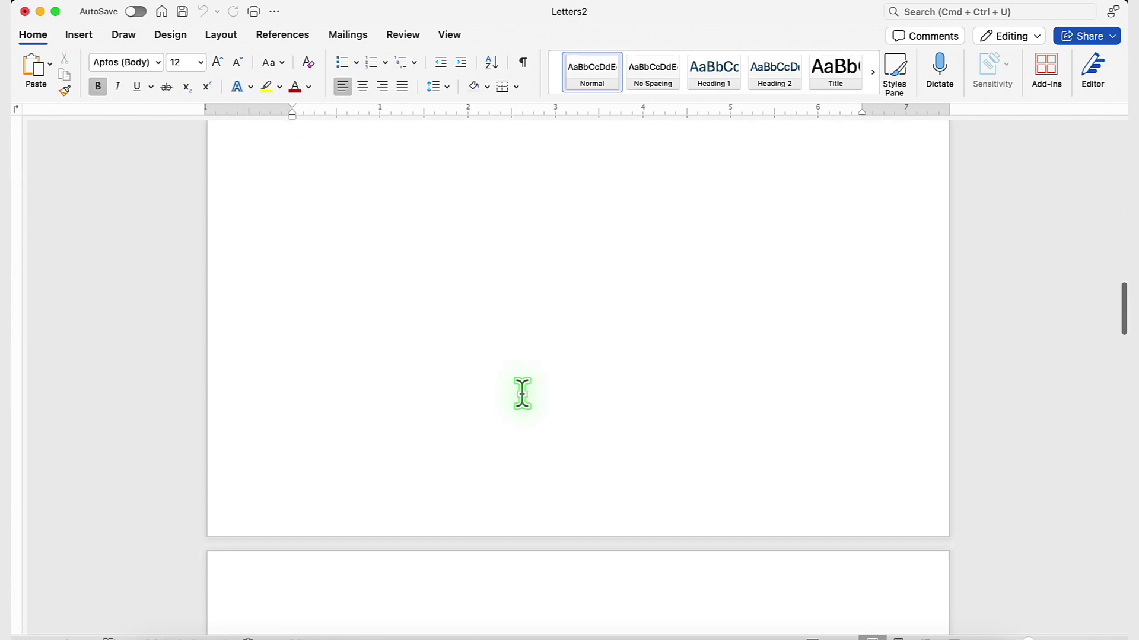
scroll(522, 393, up, 3)
scroll(522, 394, down, 15)
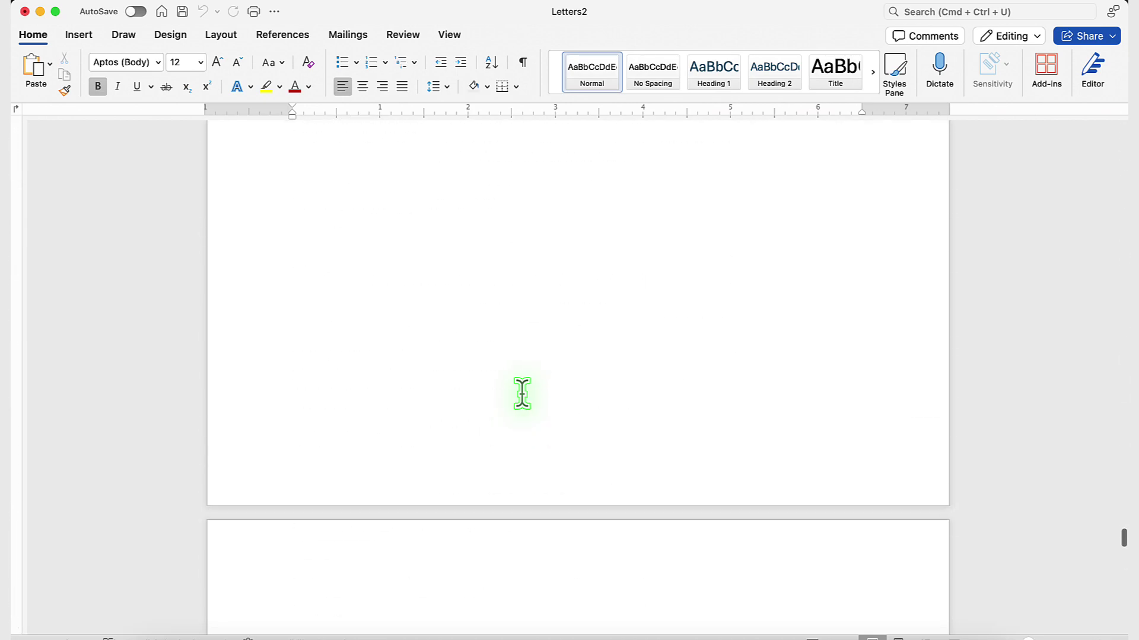
scroll(522, 393, down, 20)
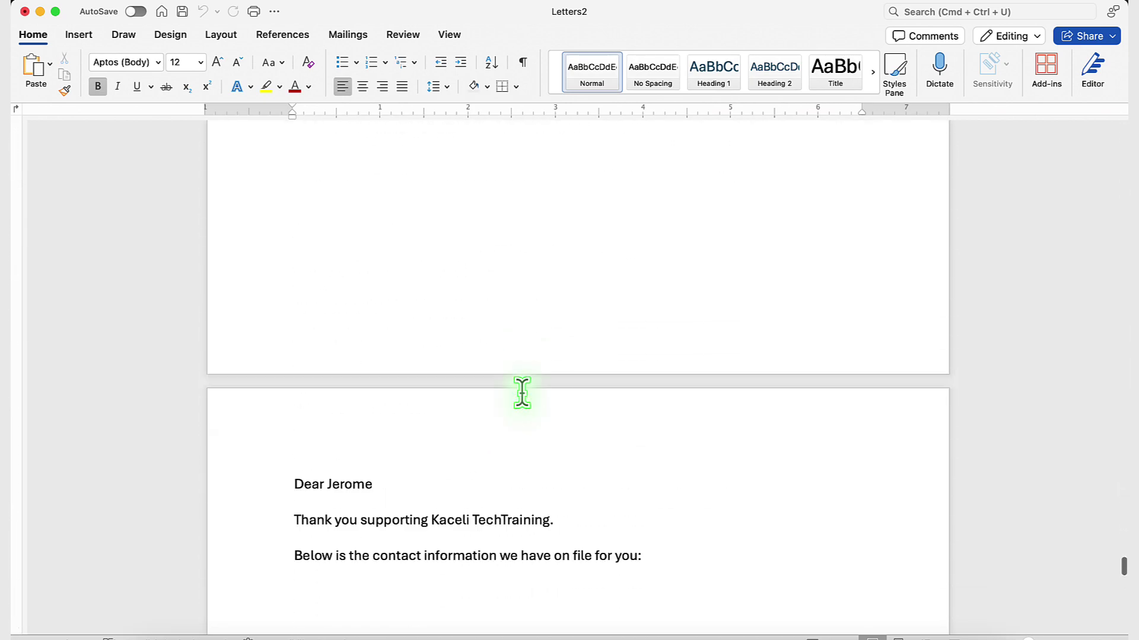
scroll(521, 390, down, 10)
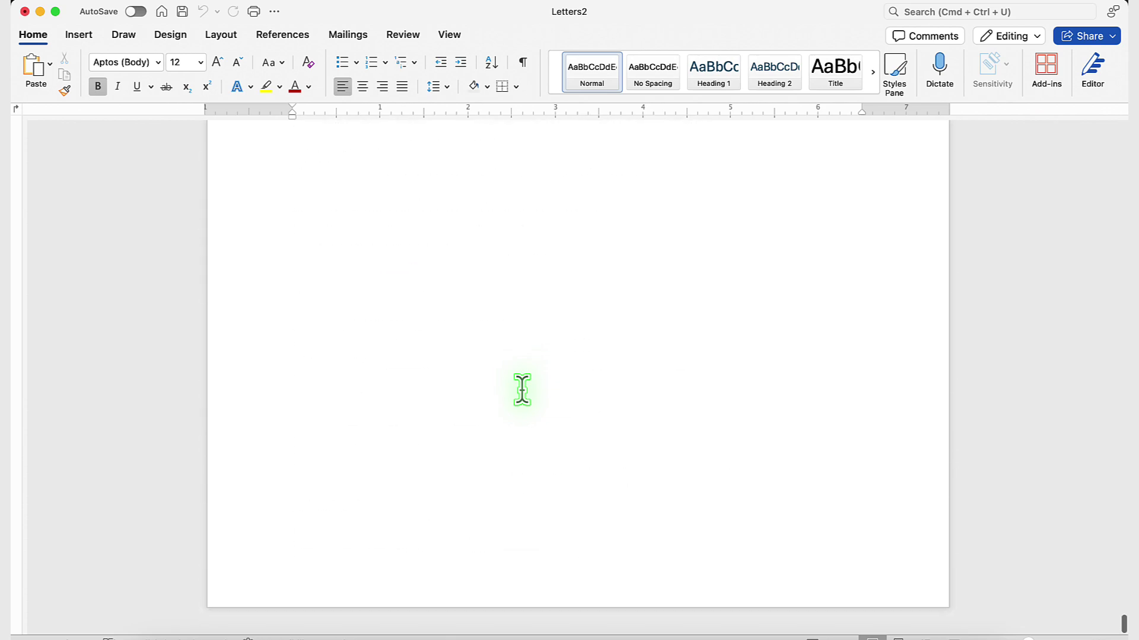
scroll(522, 390, down, 5)
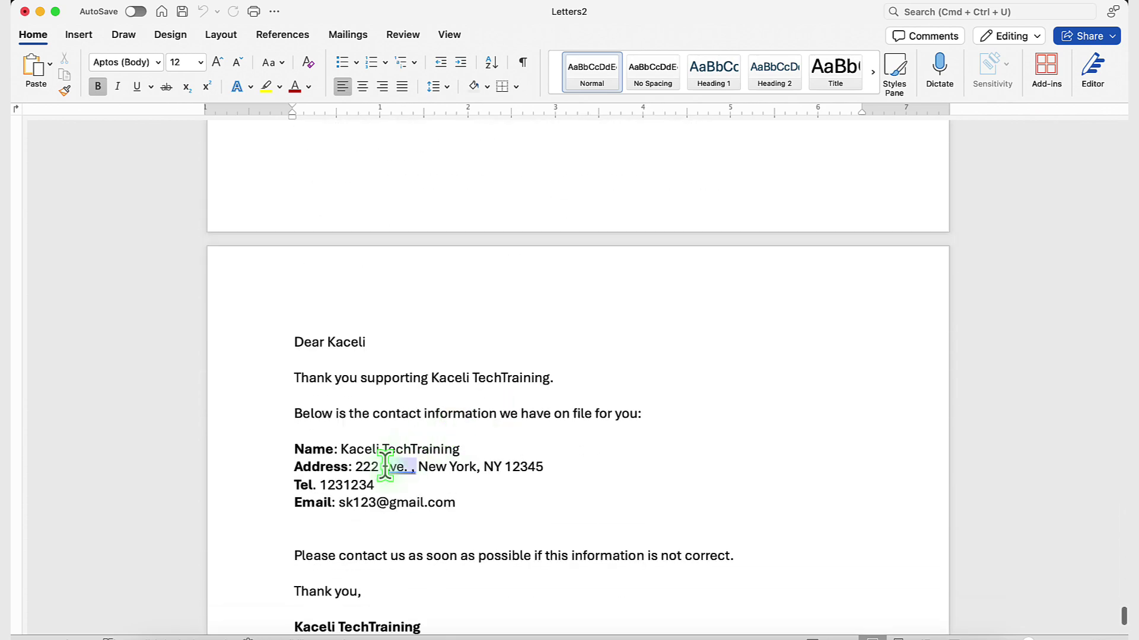
click(462, 449)
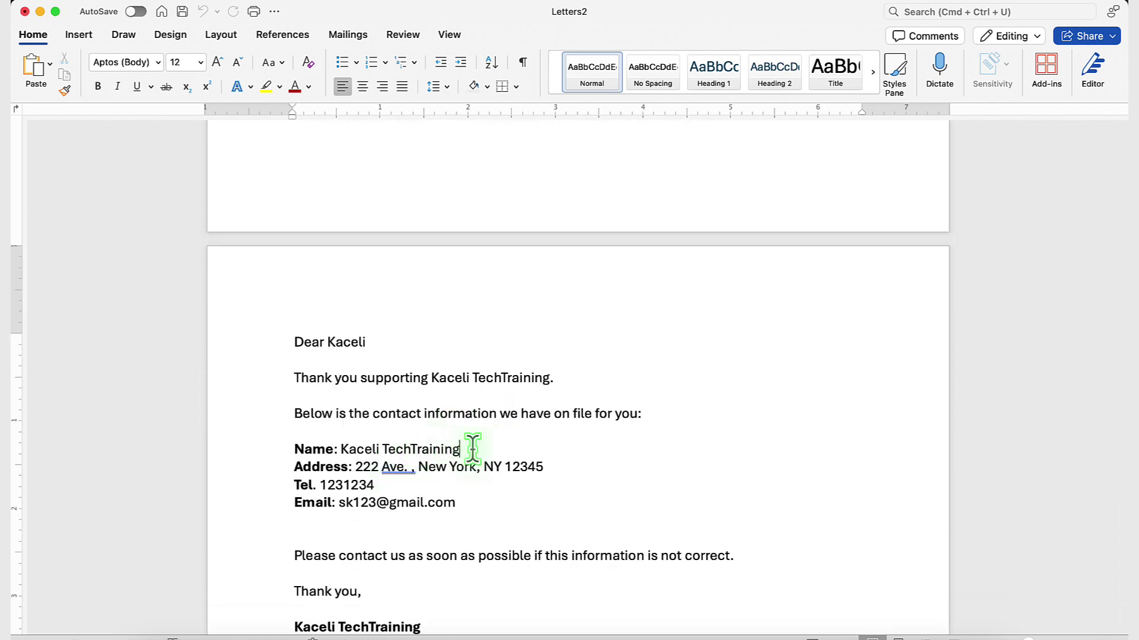
scroll(468, 449, down, 1)
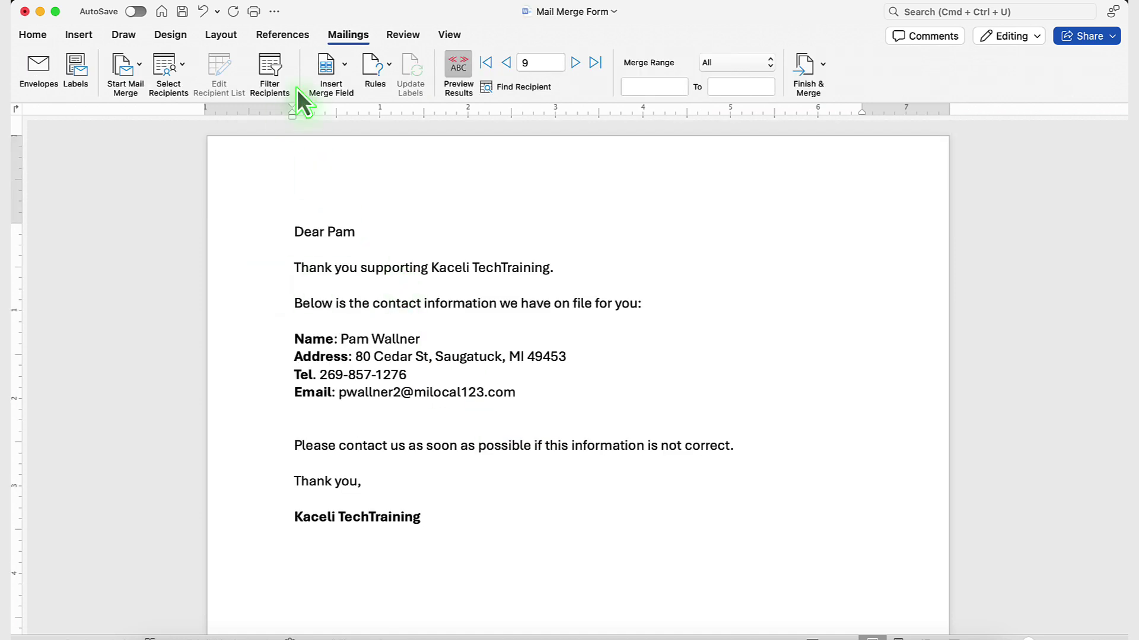
Open the Query Options recipient filter and check the Field list, leaving no field selected
click(276, 70)
click(392, 173)
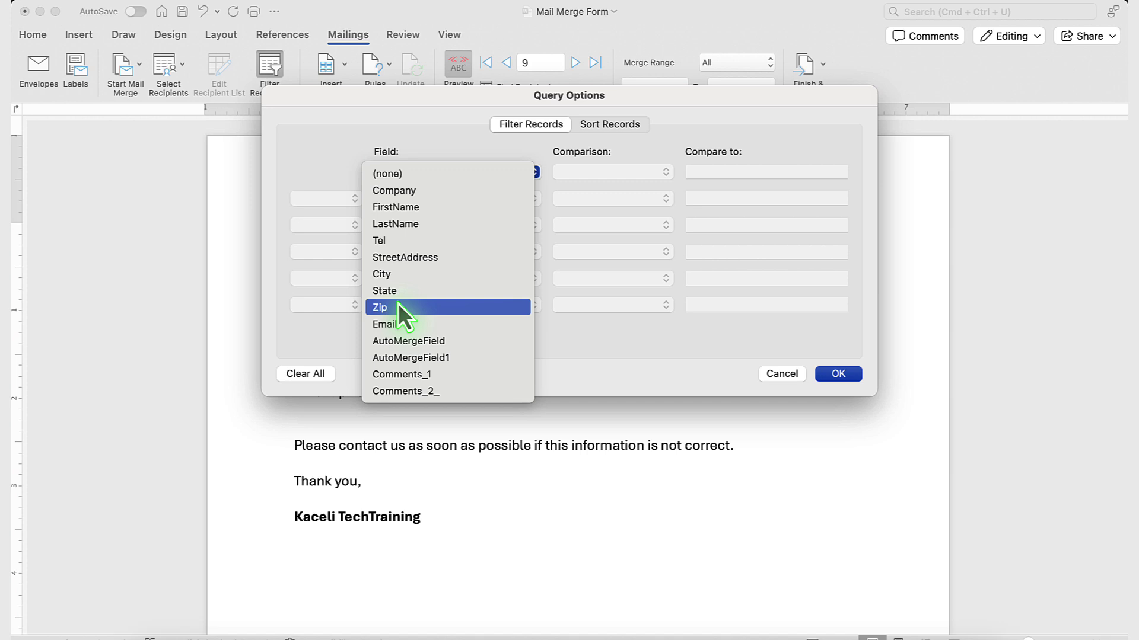
click(780, 376)
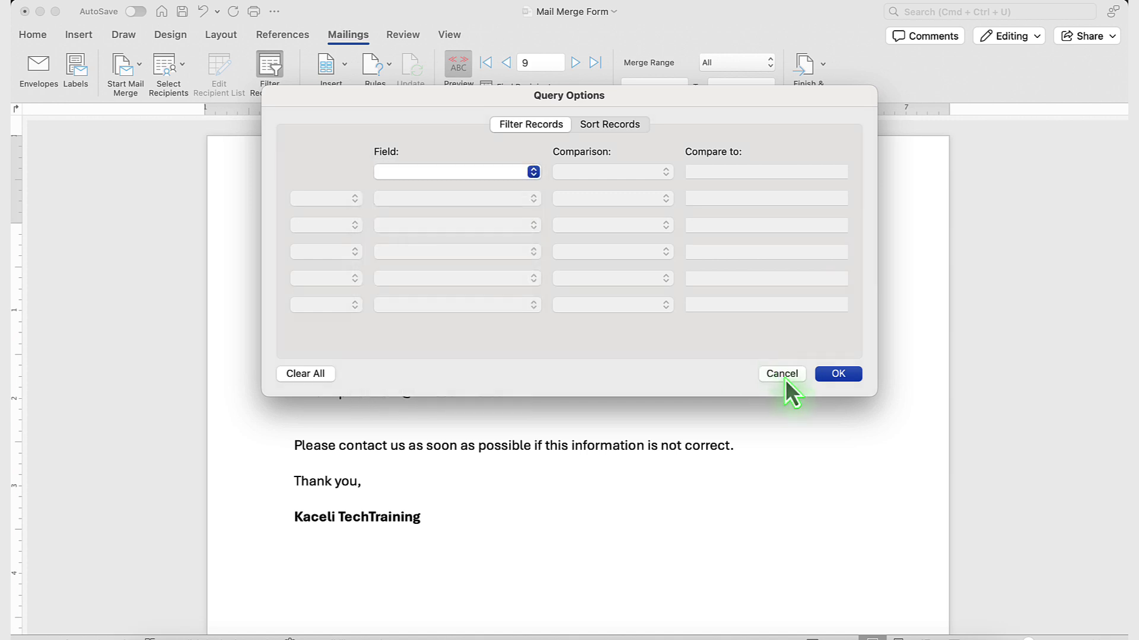